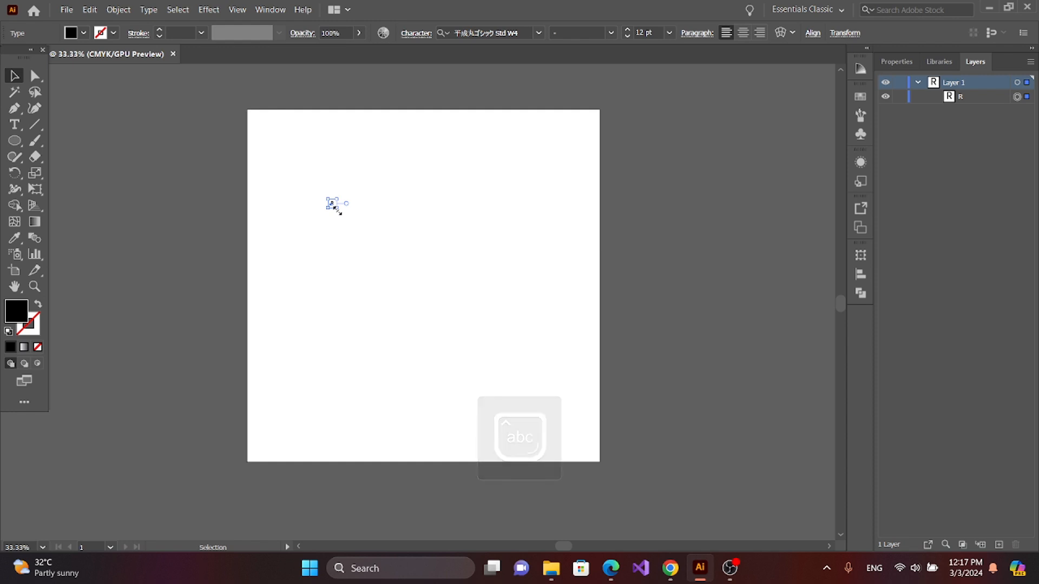
Step: Enlarge the letter R to about 227 pt near the artboard's center and set its font to nevis Bold
left_click_drag(337, 210, 358, 251)
left_click_drag(339, 208, 401, 273)
left_click(539, 33)
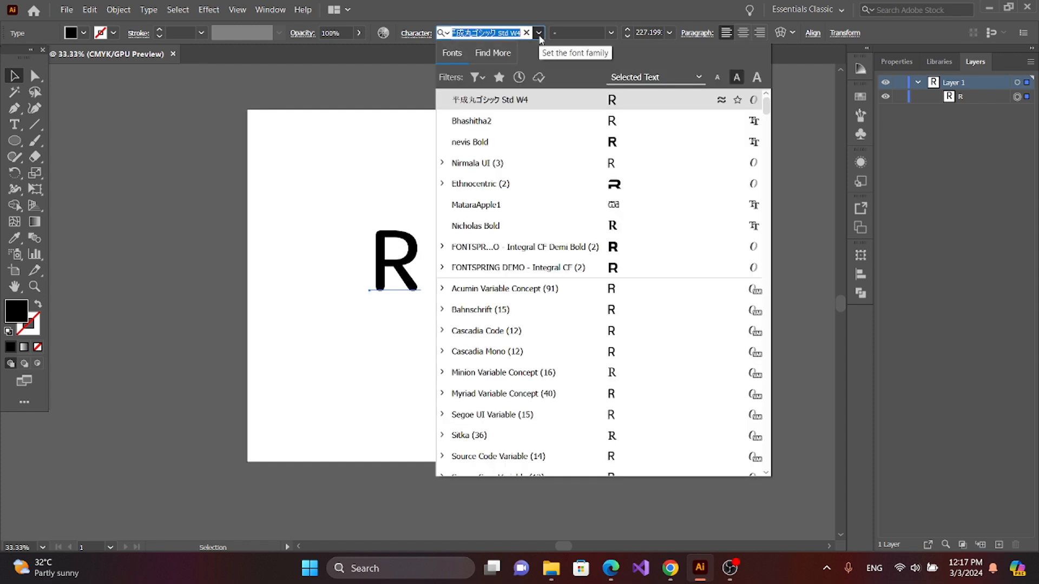
left_click(576, 142)
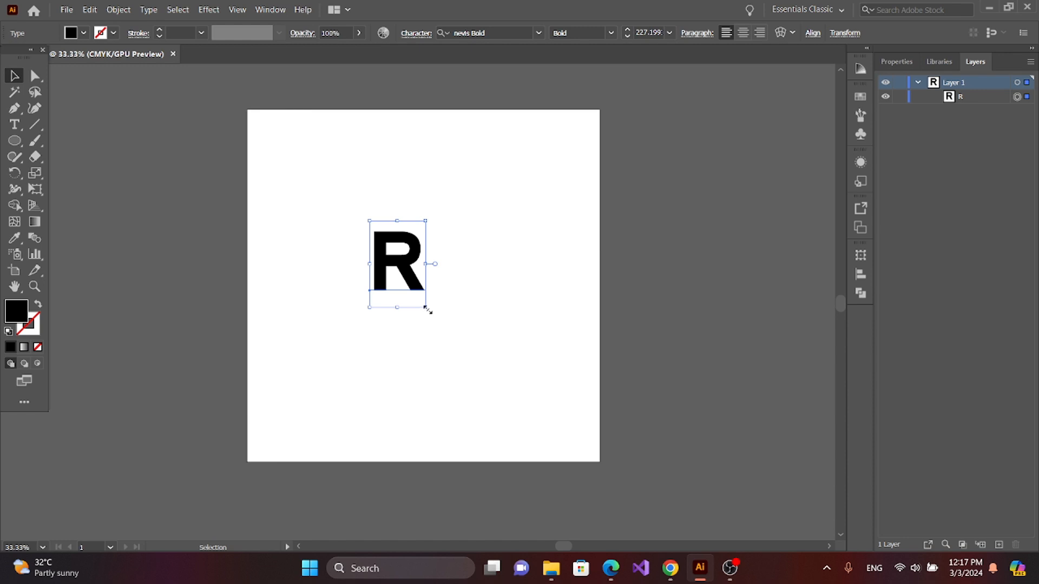
Step: Enlarge the letter R further to about 458 pt and position it around the middle of the artboard
left_click_drag(425, 308, 453, 350)
left_click_drag(421, 277, 448, 284)
left_click(428, 335)
left_click(436, 287)
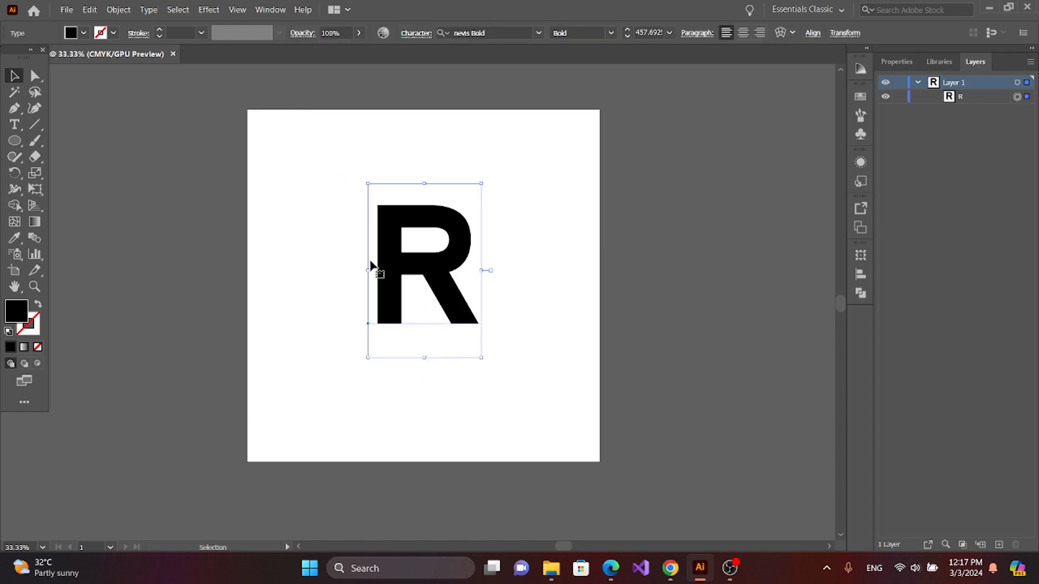
Step: Expand the letter R's object and fill into editable outlines, then deselect it
left_click(118, 10)
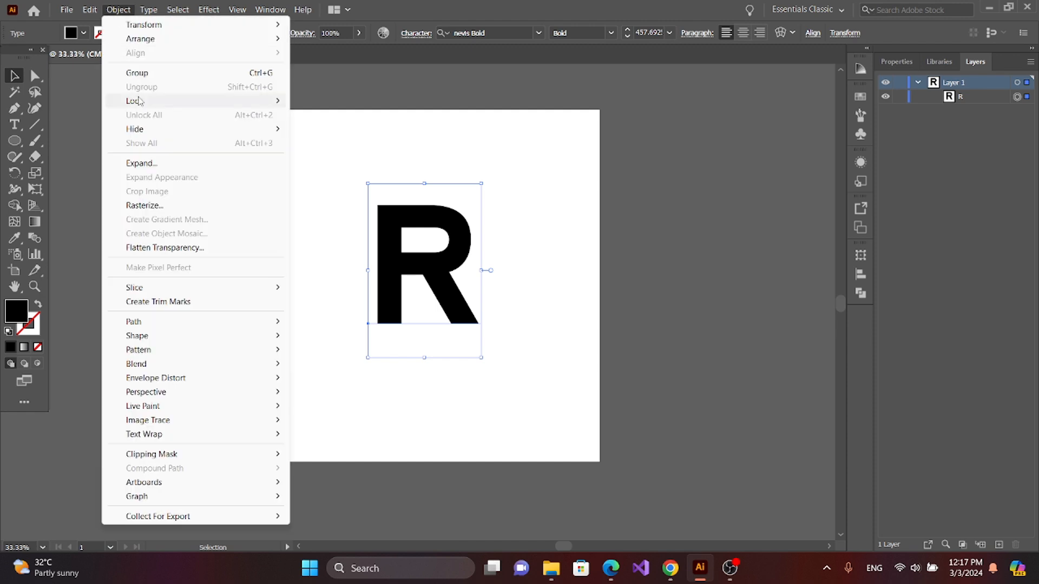
left_click(147, 163)
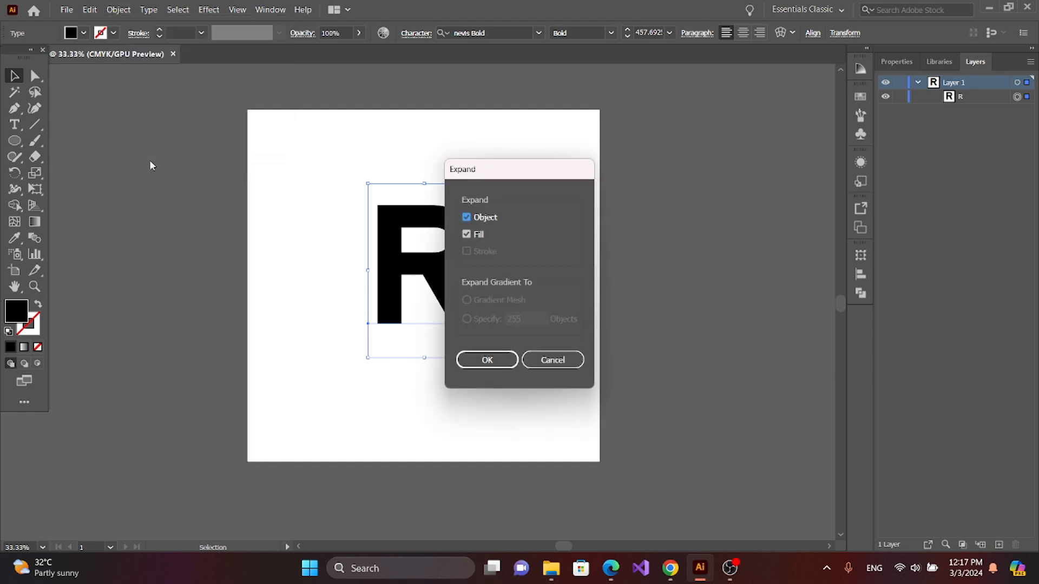
left_click(499, 362)
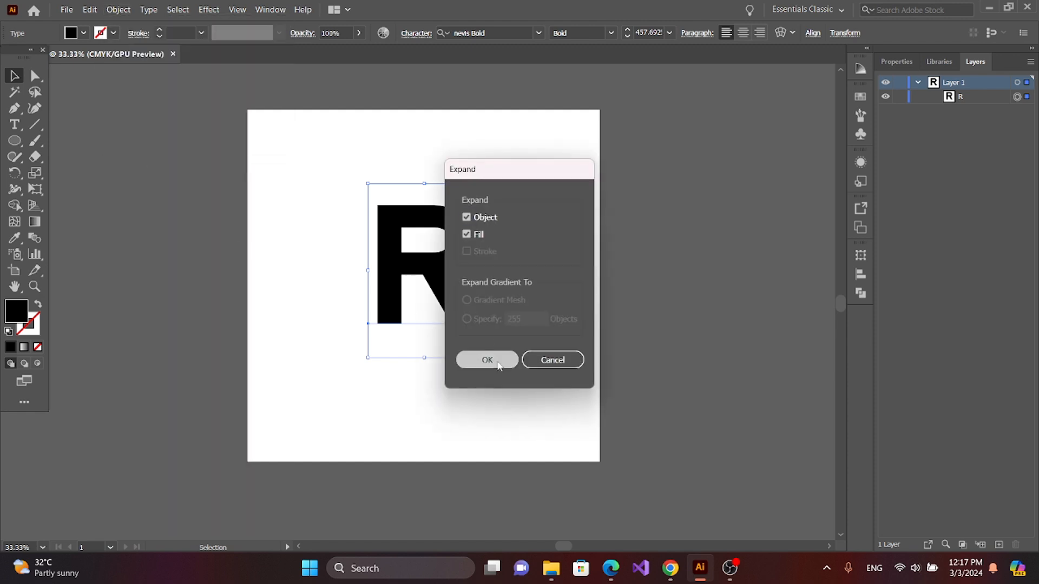
left_click(324, 264)
left_click(450, 278)
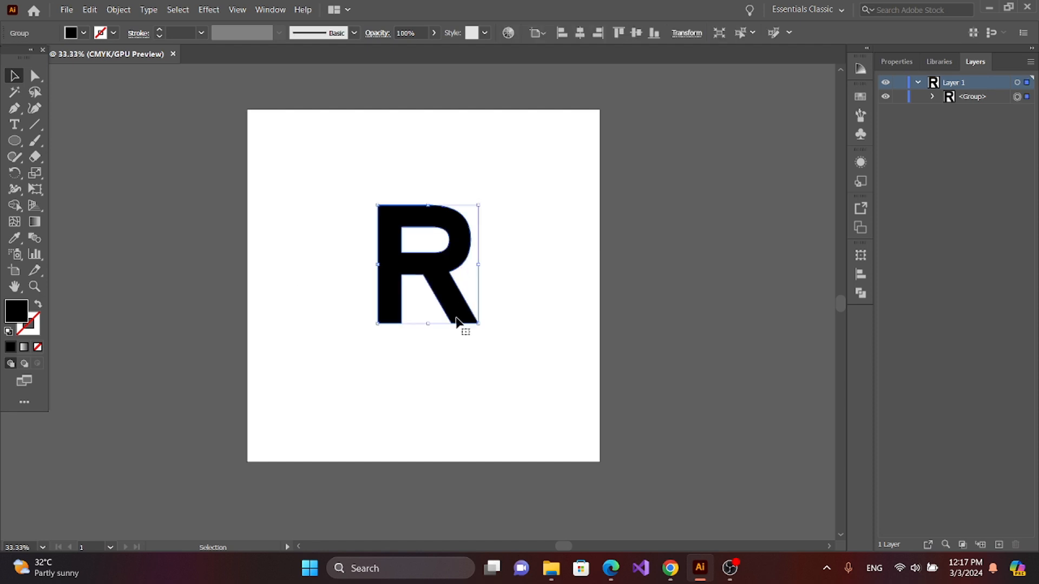
left_click(353, 285)
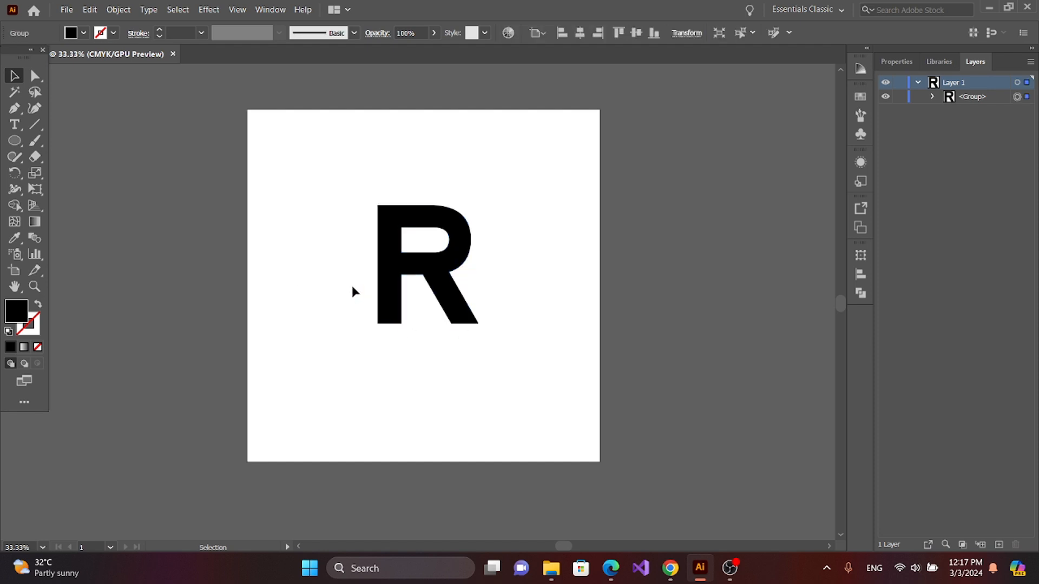
Step: Draw a straight vertical Pen path from the counter's lower edge down to the inner corner where the R's leg begins
left_click(14, 110)
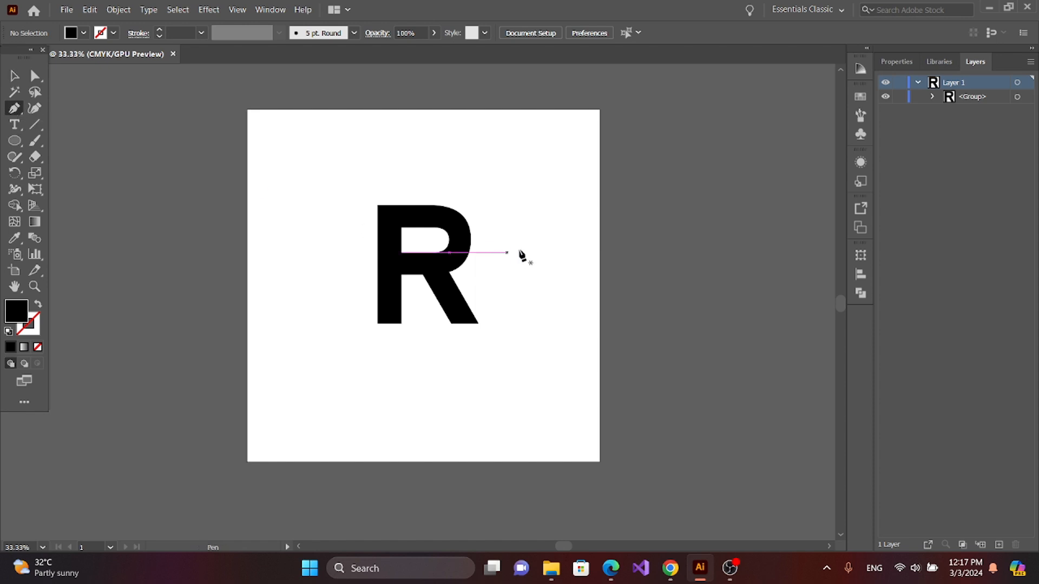
key("ctrl+plus")
key("ctrl+plus")
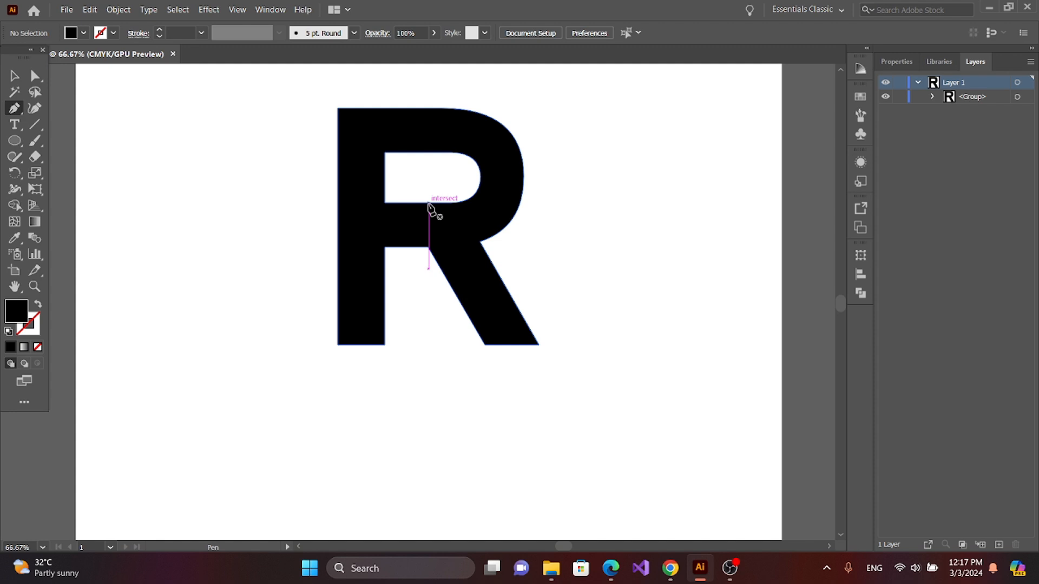
left_click(429, 203)
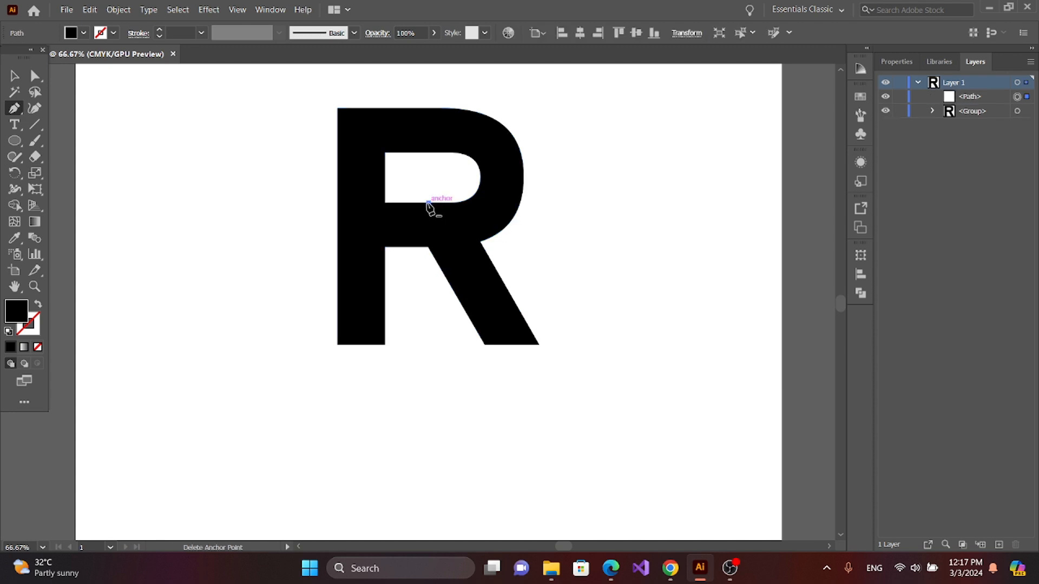
left_click(428, 247)
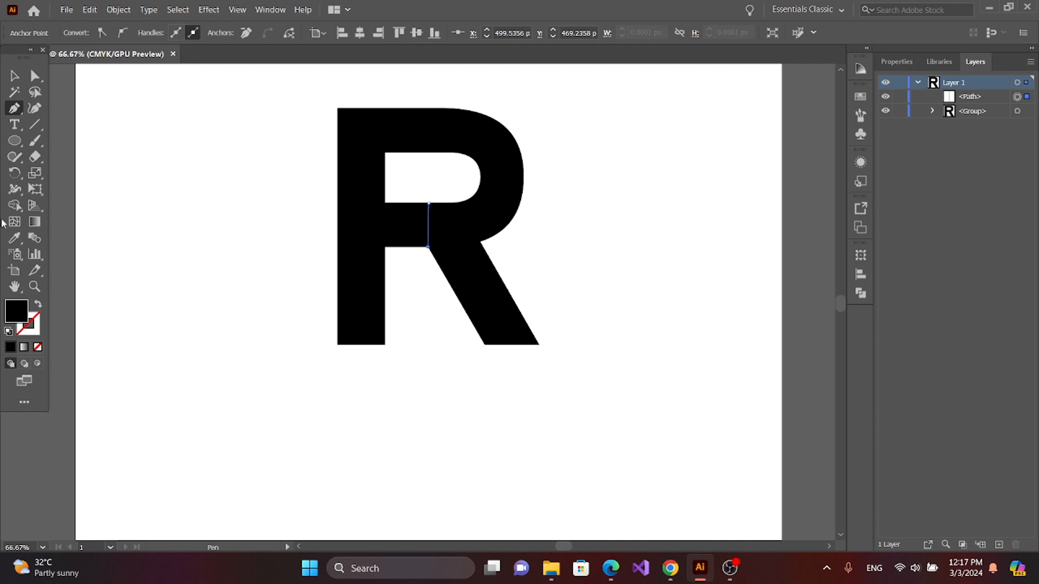
left_click(15, 79)
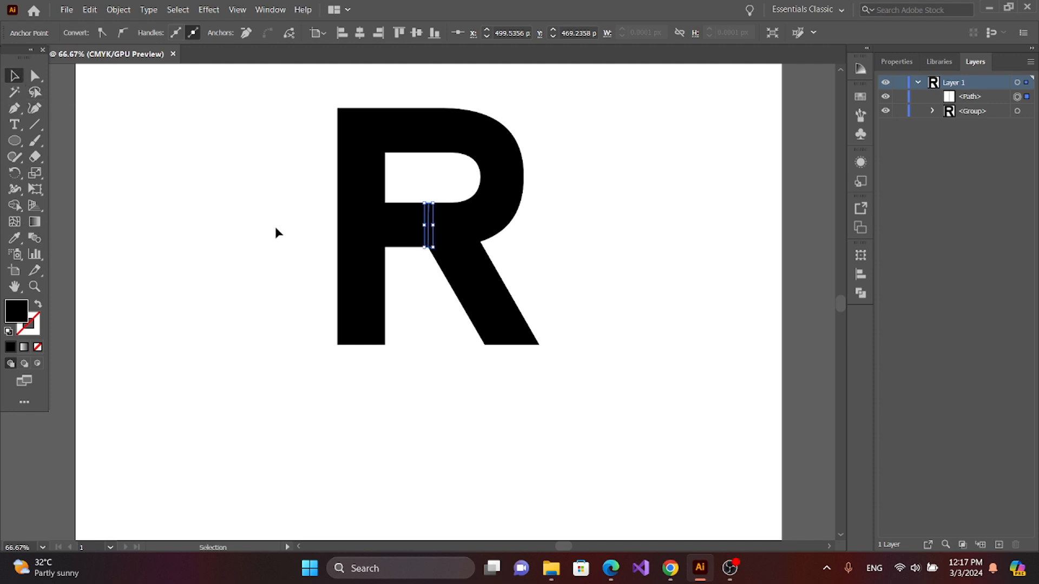
left_click(276, 233)
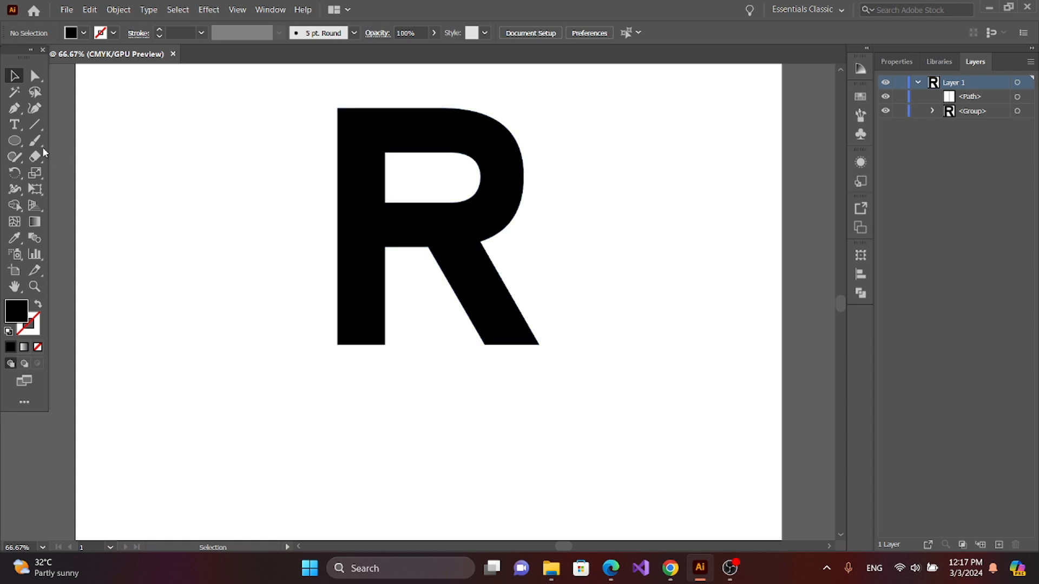
Step: Draw a second vertical Pen path along the stem's inner edge, from the counter's lower-left corner to the crossbar's underside
left_click(14, 109)
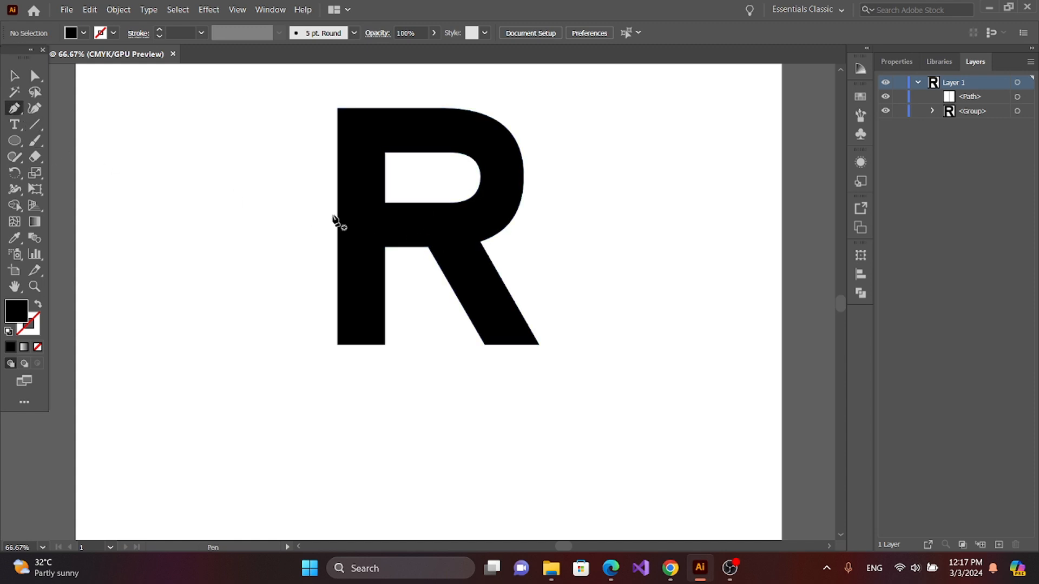
left_click(384, 203)
left_click(384, 247)
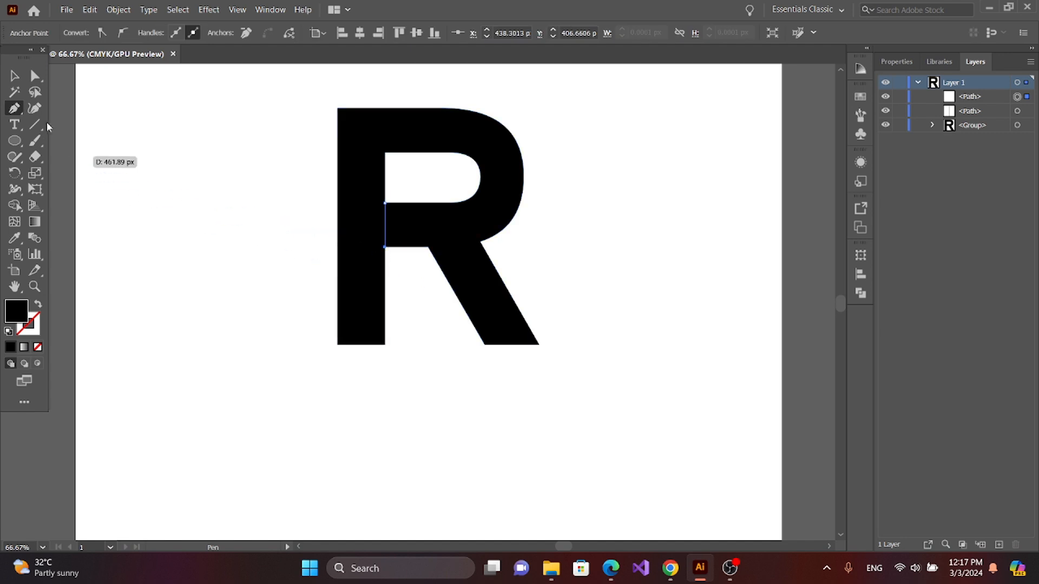
left_click(14, 75)
Step: Select the R with both lines and remove the square crossbar piece between them using Shape Builder
left_click_drag(250, 107, 638, 452)
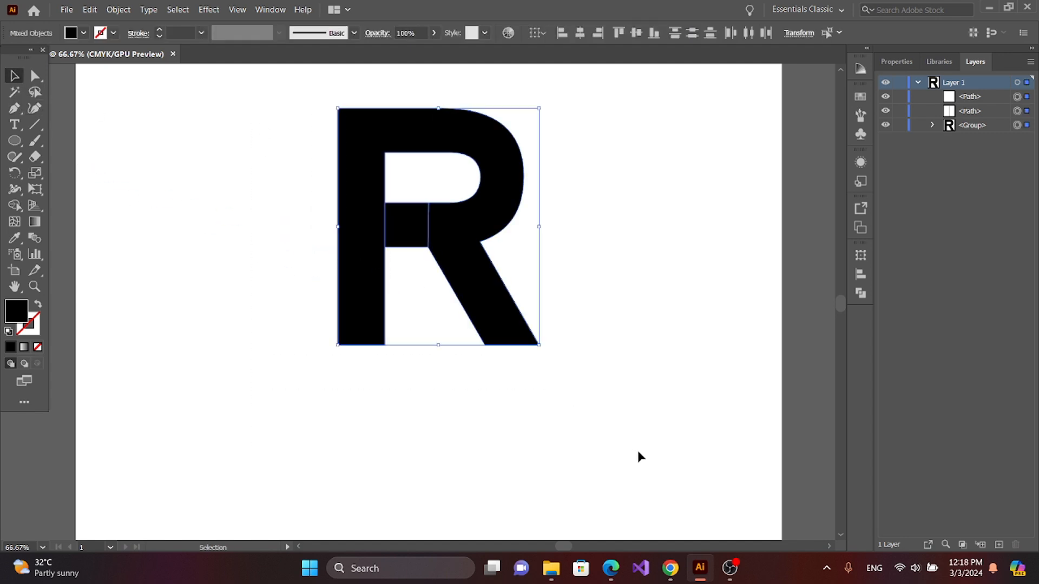
left_click(15, 206)
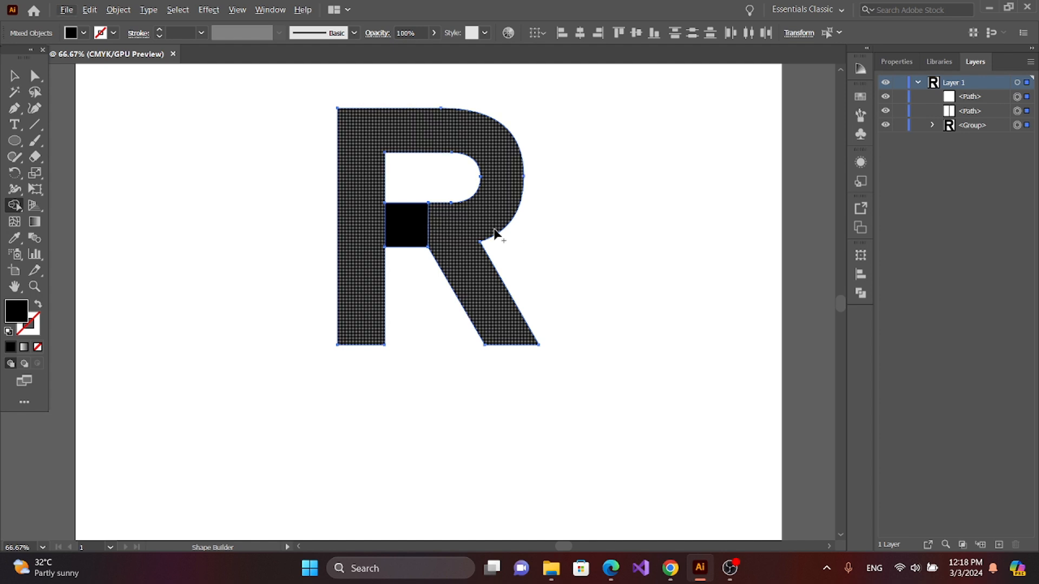
key("alt")
key("alt")
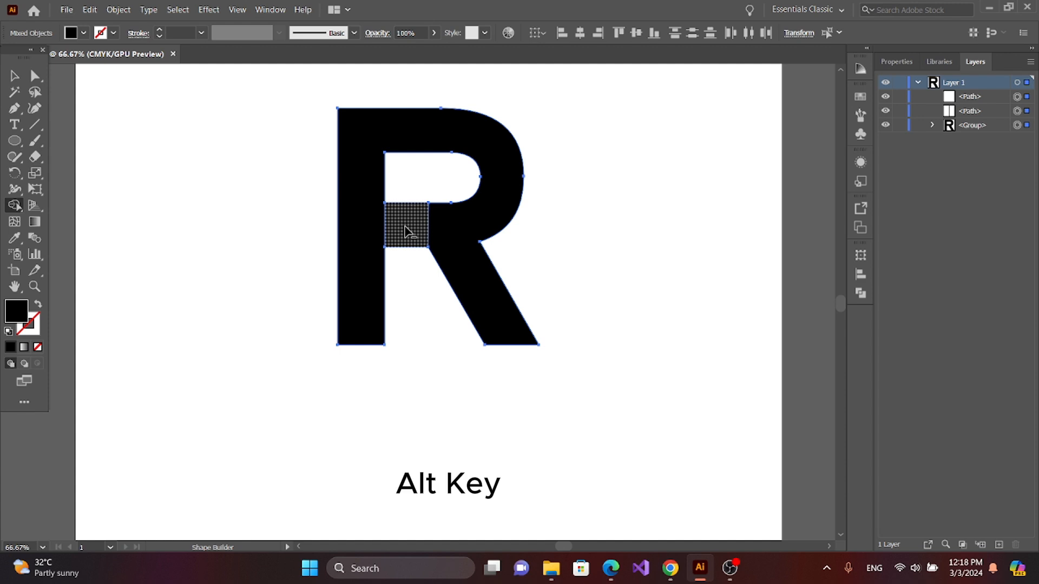
left_click(22, 80)
left_click(274, 209)
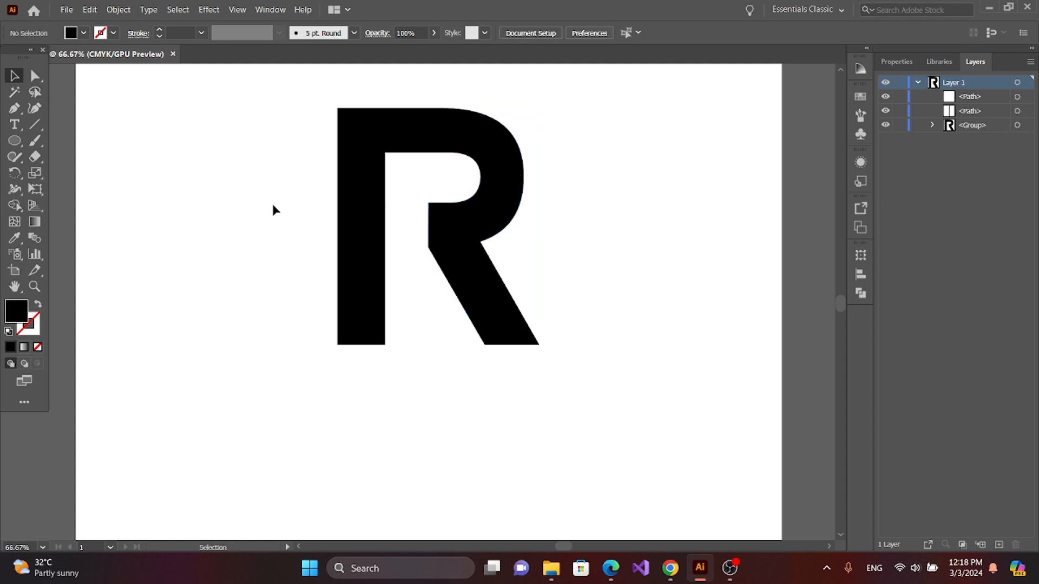
Step: Round the two left corners at the top of the R's leg with a corner radius of about 112 px
left_click(485, 229)
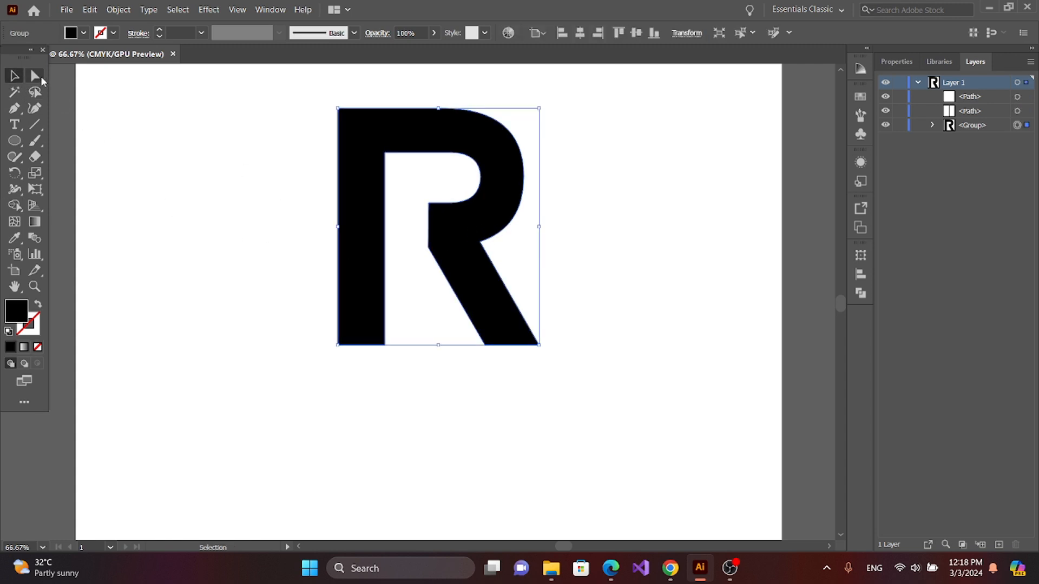
left_click(35, 76)
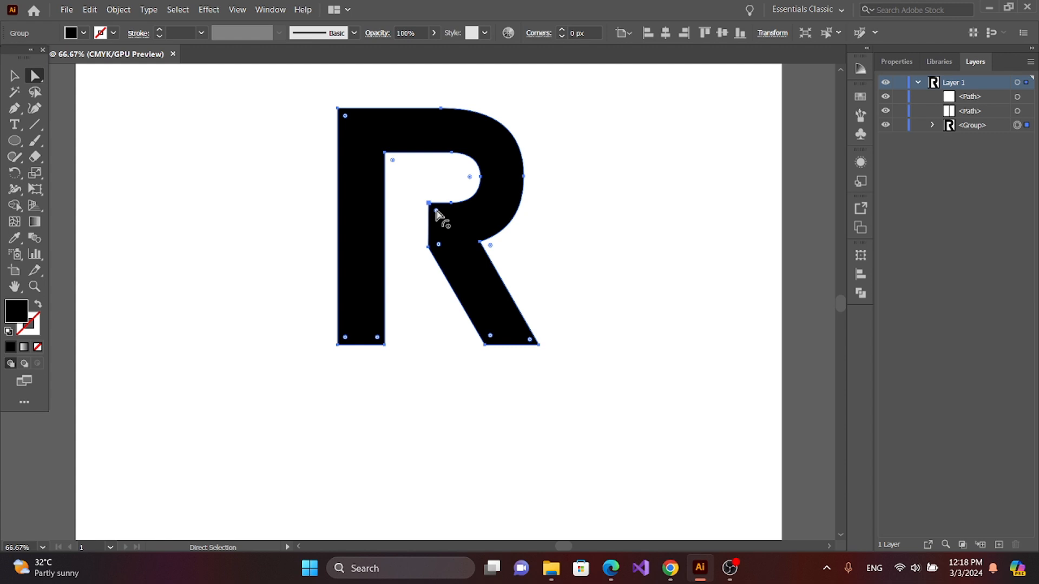
left_click_drag(436, 214, 515, 225)
left_click(438, 244)
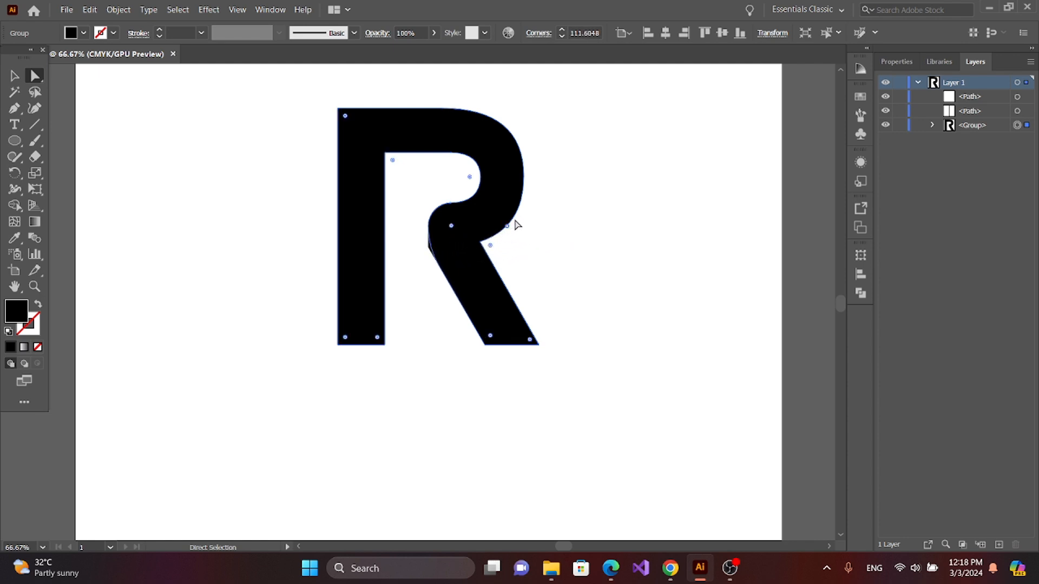
left_click(603, 278)
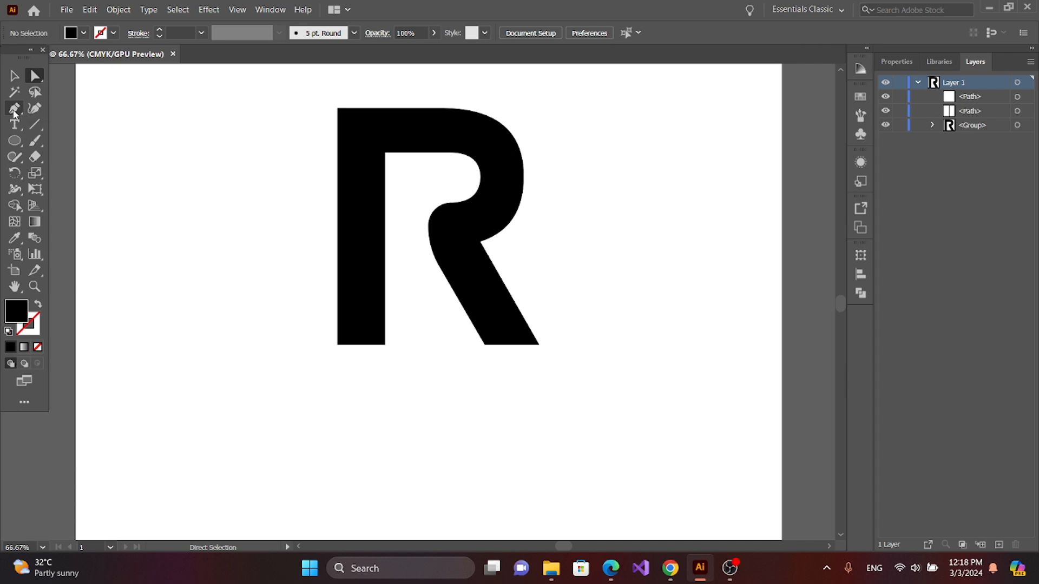
Step: Draw a black-filled curved Pen shape from the bowl's lower inner anchor to the leg's left edge, bulging beyond the rounded corner
left_click(14, 110)
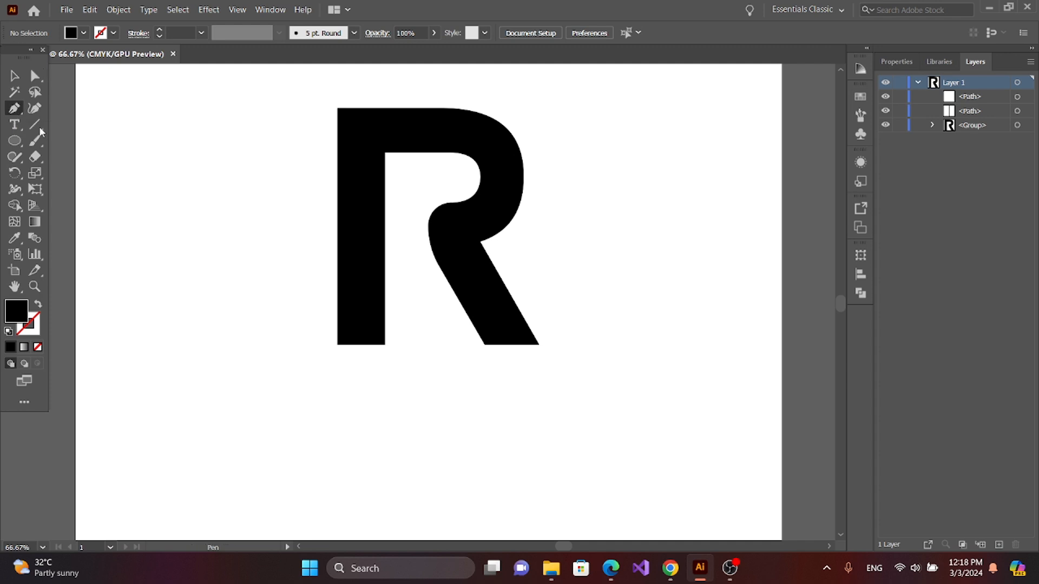
left_click(451, 204)
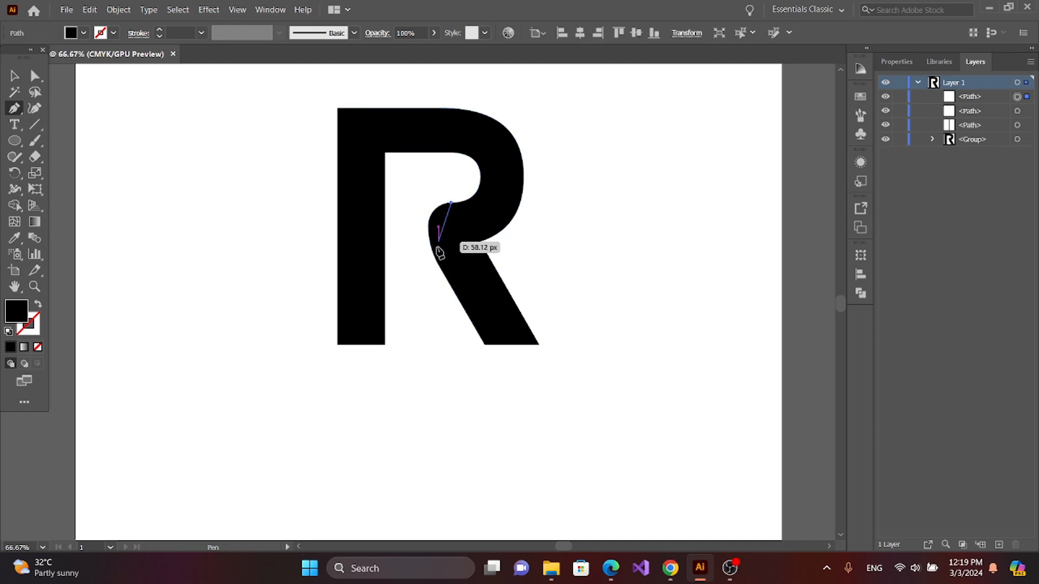
left_click_drag(436, 261, 482, 324)
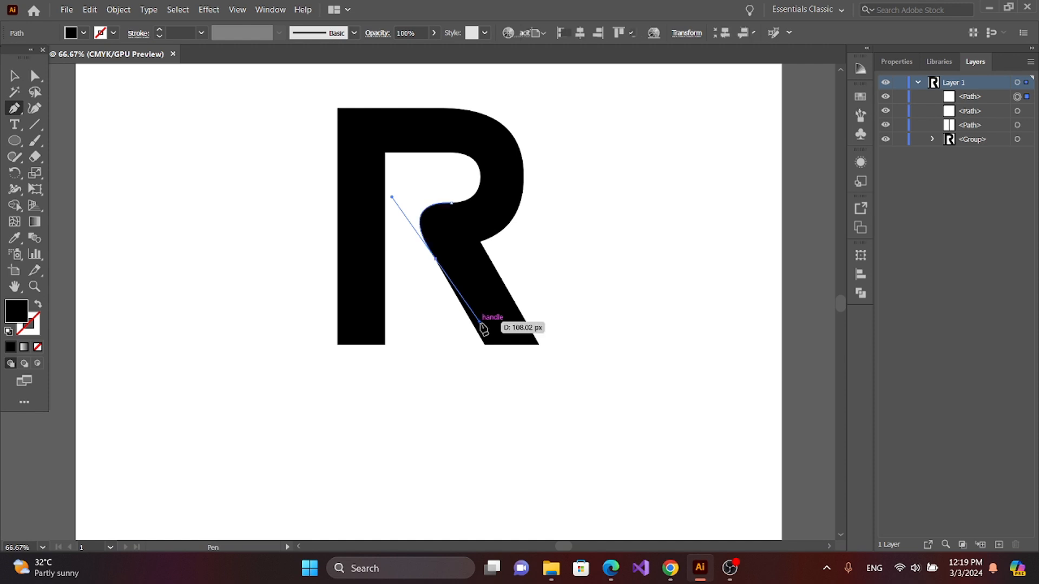
key("v")
left_click(170, 106)
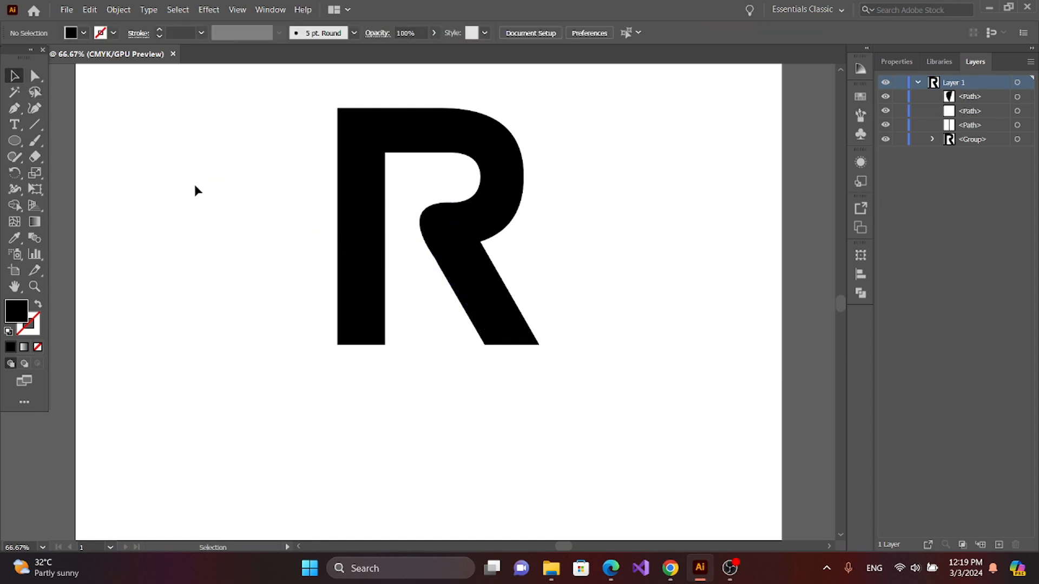
Step: Draw a horizontal Pen path about 67 px long across the stem, from the inner top corner to the outer edge
left_click(13, 109)
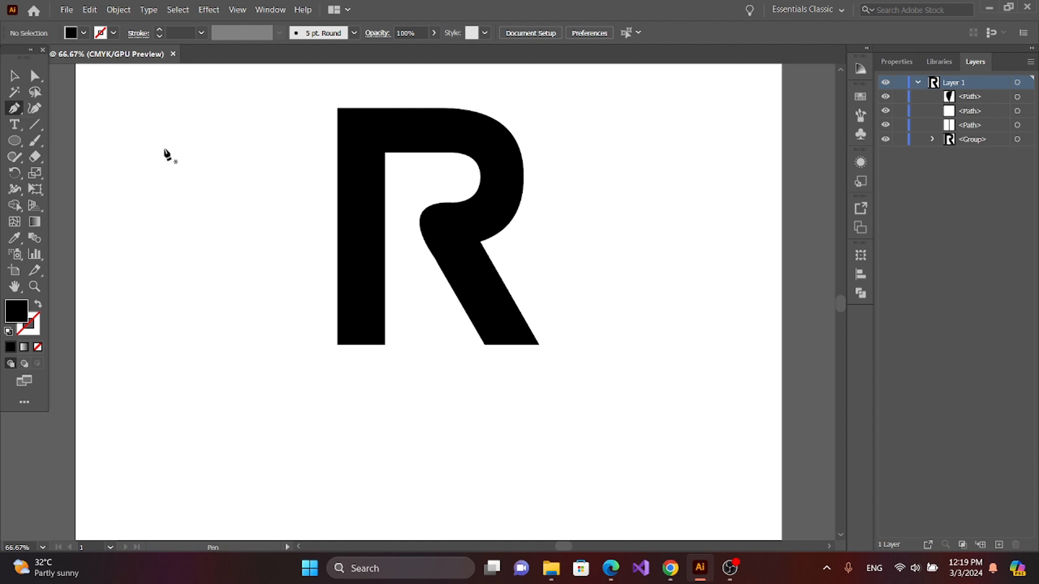
left_click(385, 154)
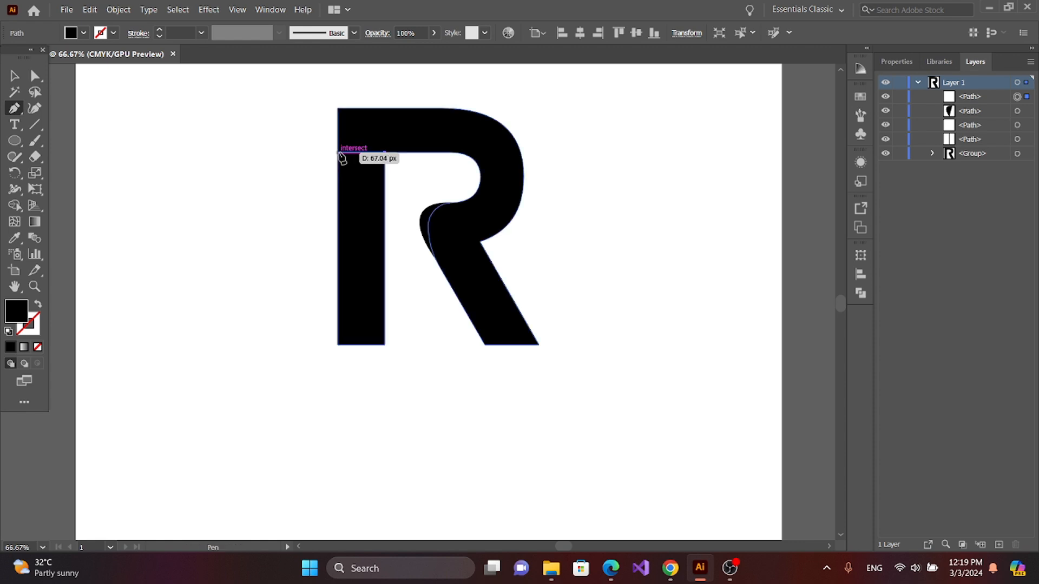
left_click(339, 154)
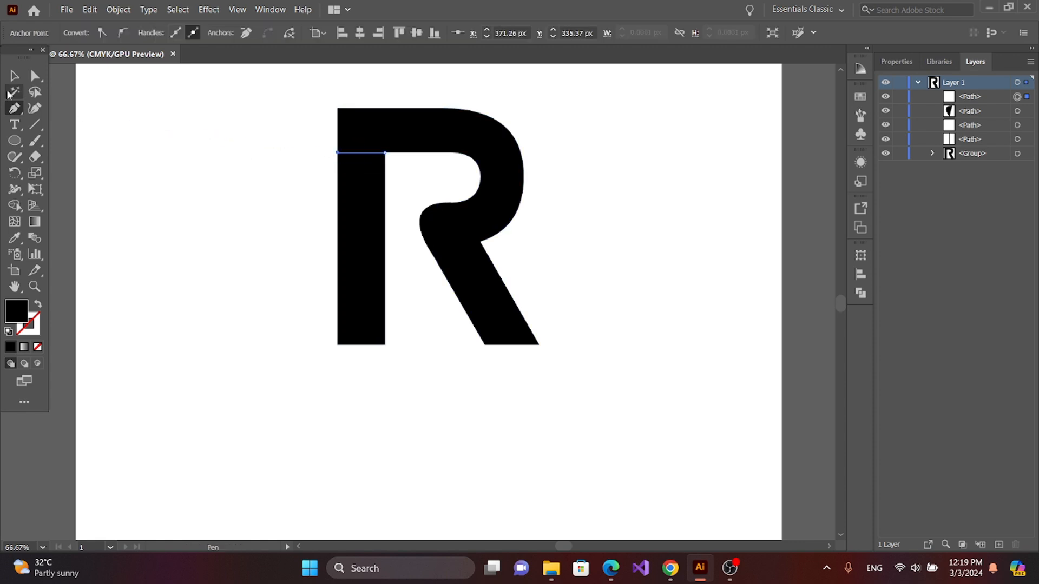
left_click(16, 77)
left_click(249, 146)
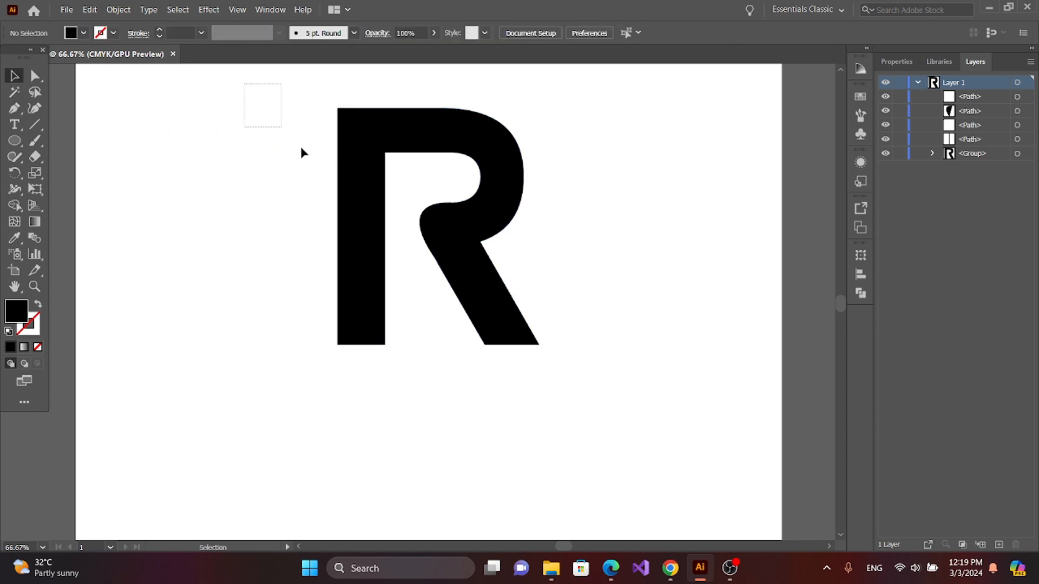
Step: Select all the R's shapes and lines, split them with Pathfinder Divide, and ungroup the resulting pieces
left_click_drag(301, 148, 645, 428)
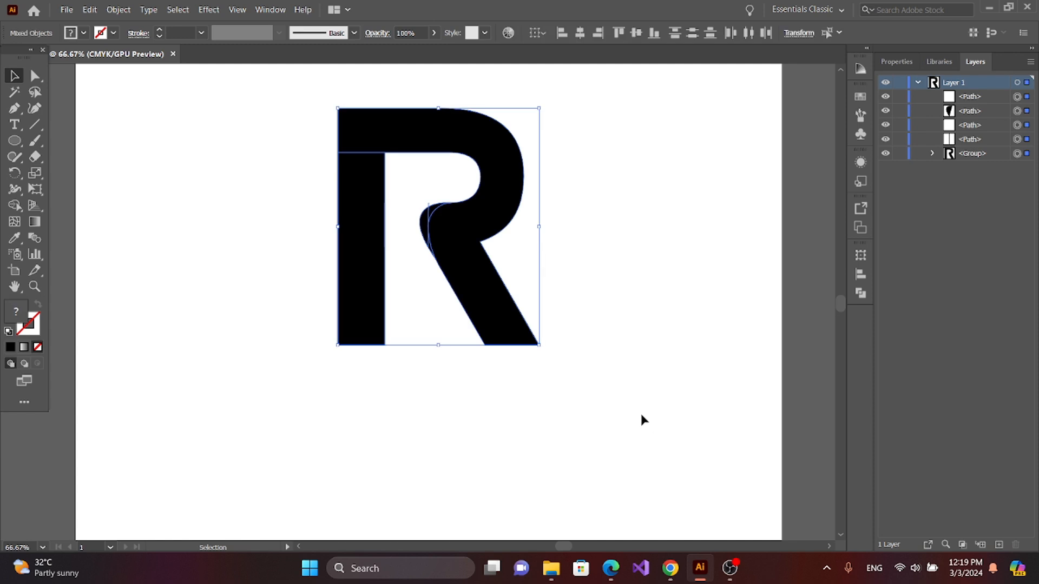
left_click(860, 294)
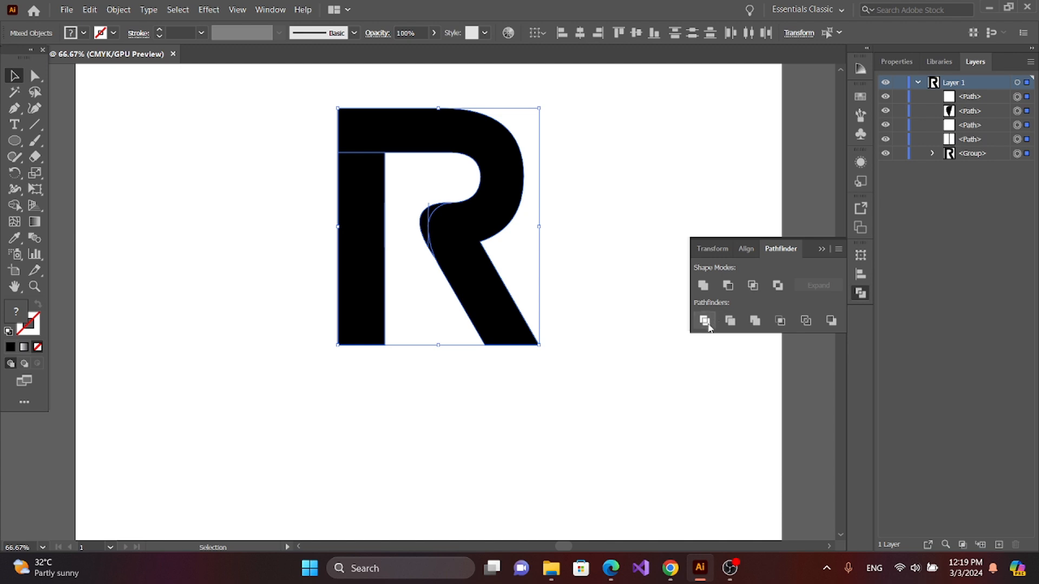
left_click(705, 320)
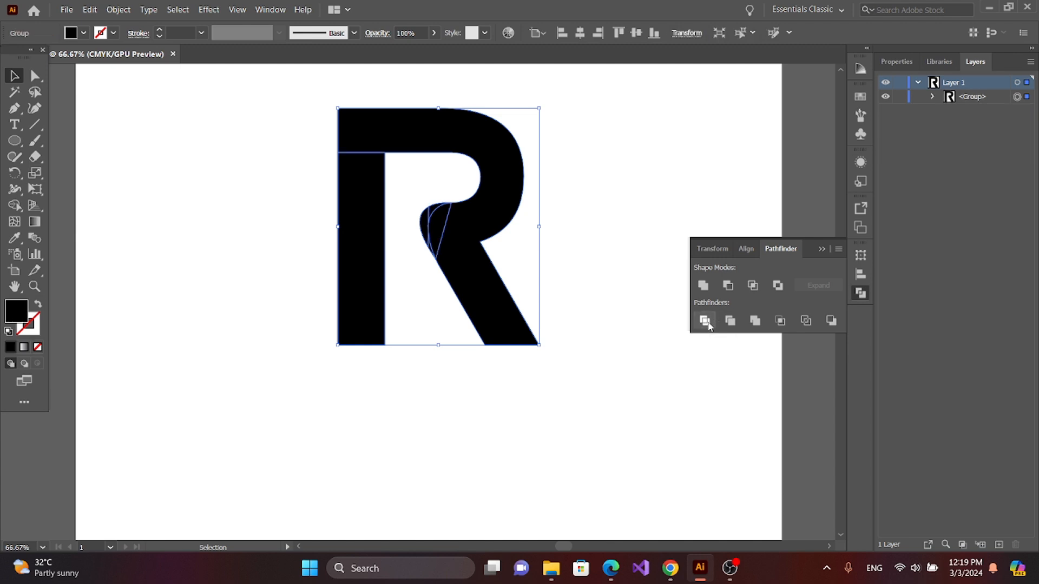
right_click(433, 241)
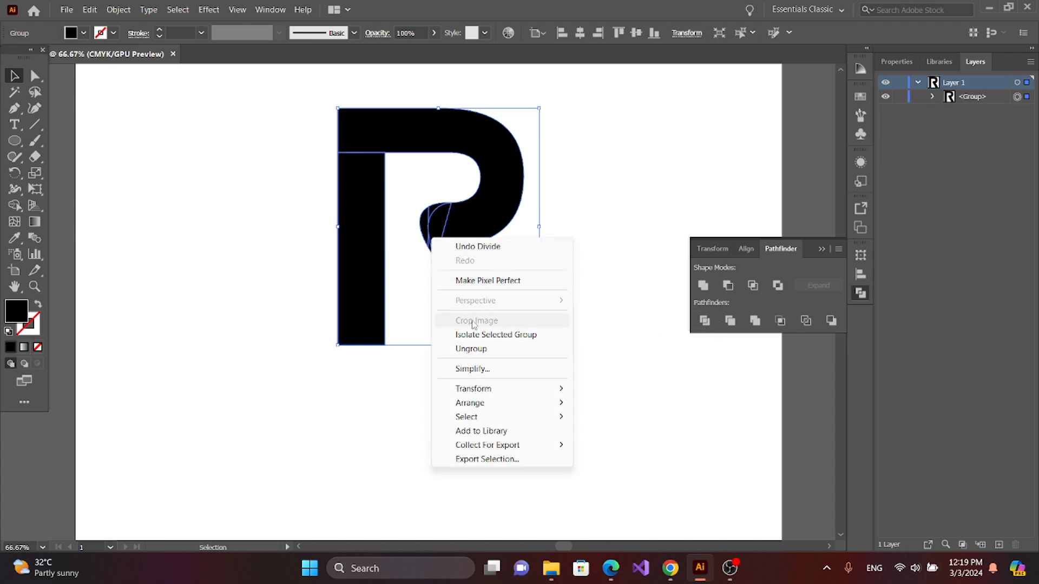
left_click(471, 348)
left_click(192, 260)
left_click(827, 250)
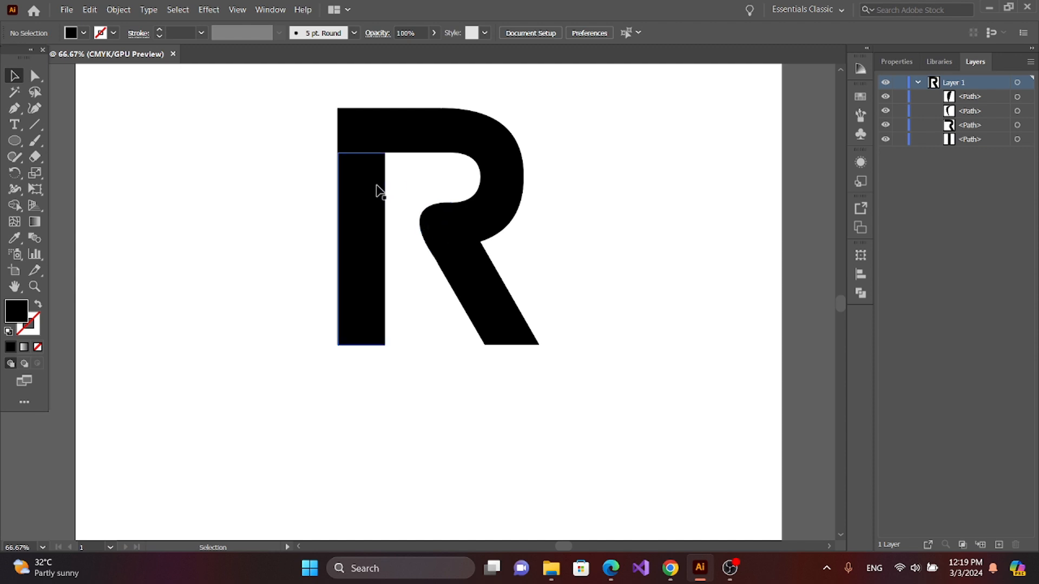
Step: Move the R's straight stem piece straight down to open a gap beneath the upper bar
left_click(365, 165)
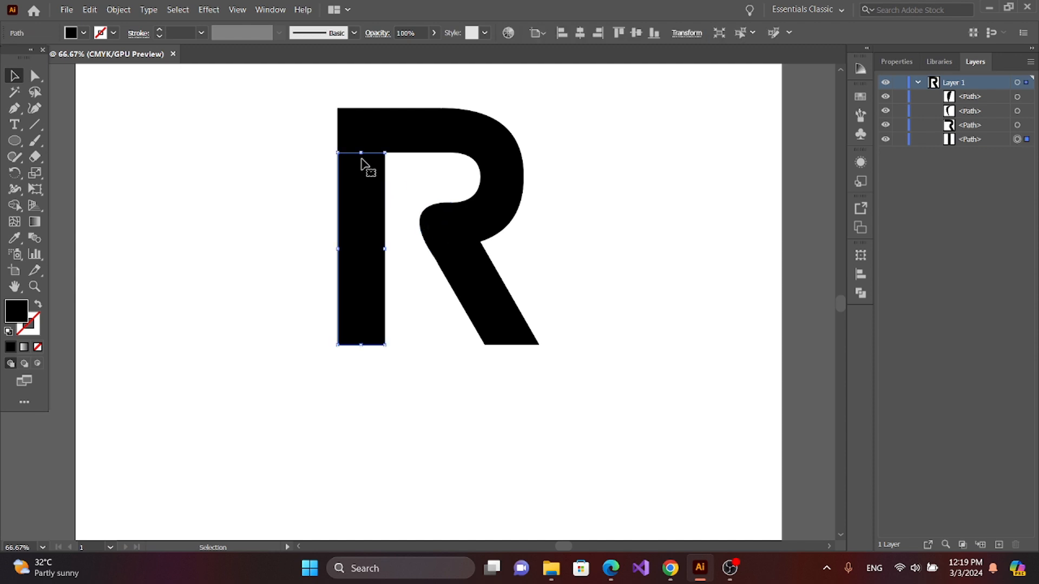
left_click_drag(361, 158, 363, 164)
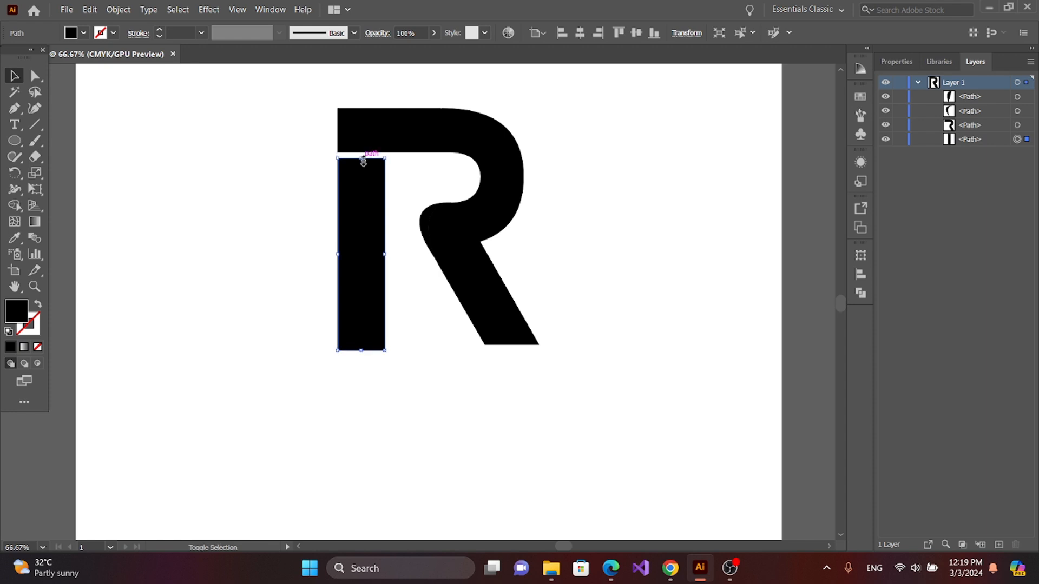
key("shift+Down")
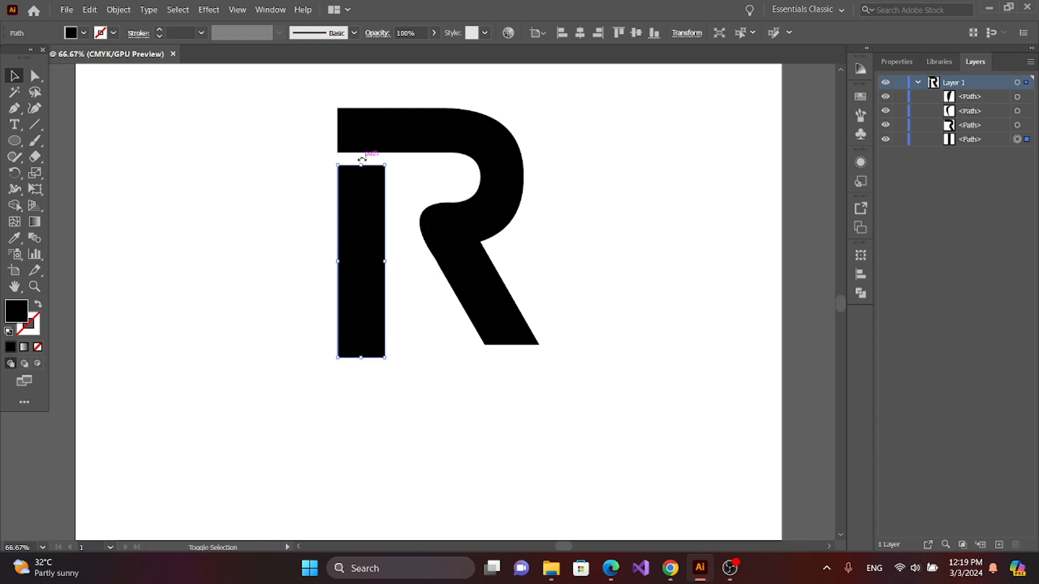
key("shift+Down")
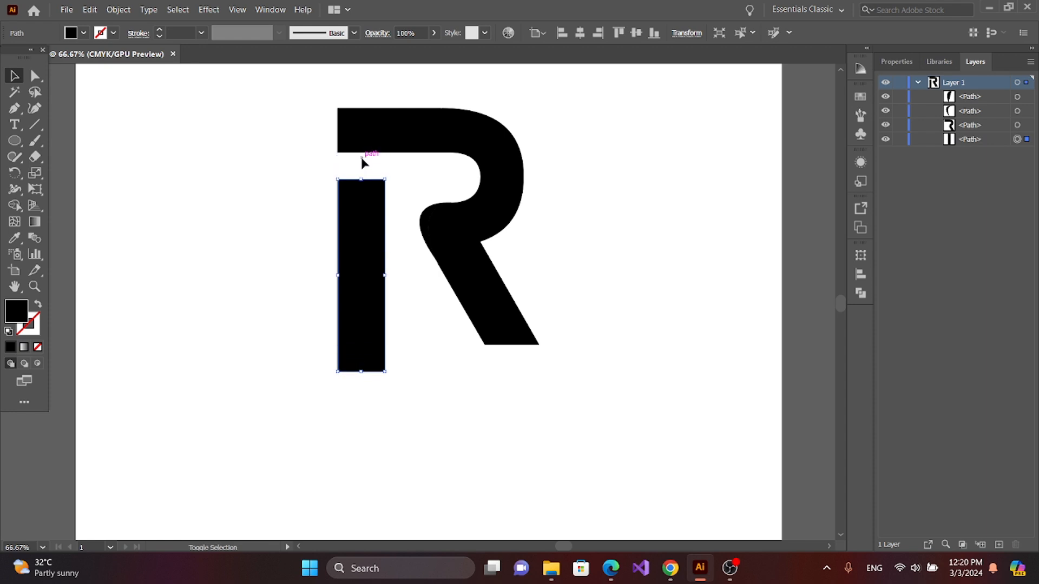
left_click(281, 233)
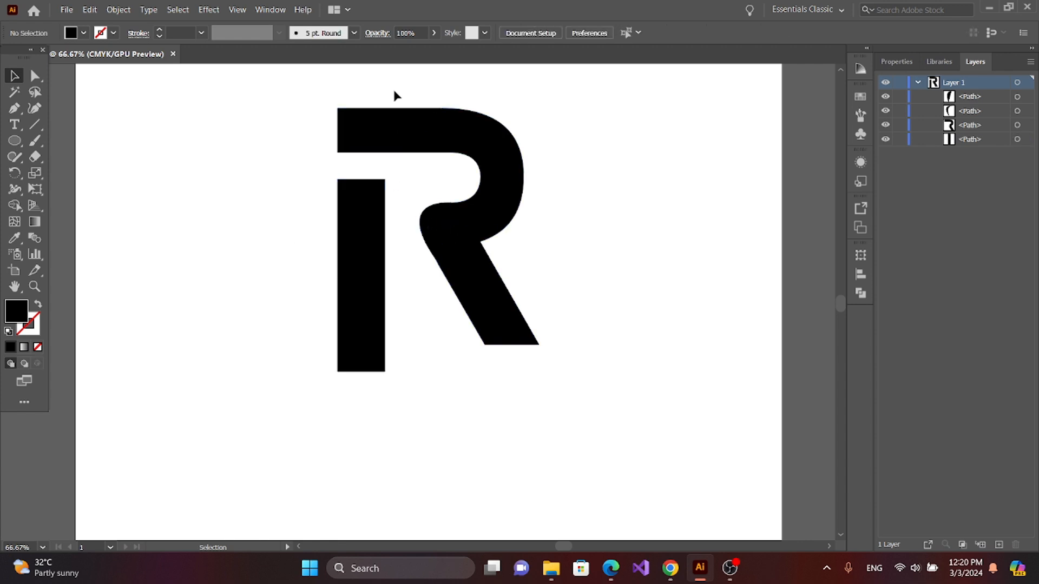
Step: Select the bowl, leg and curved pieces without the stem and merge them into one shape with Pathfinder Unite
left_click_drag(413, 96, 591, 362)
left_click(591, 364)
left_click_drag(574, 119, 418, 333)
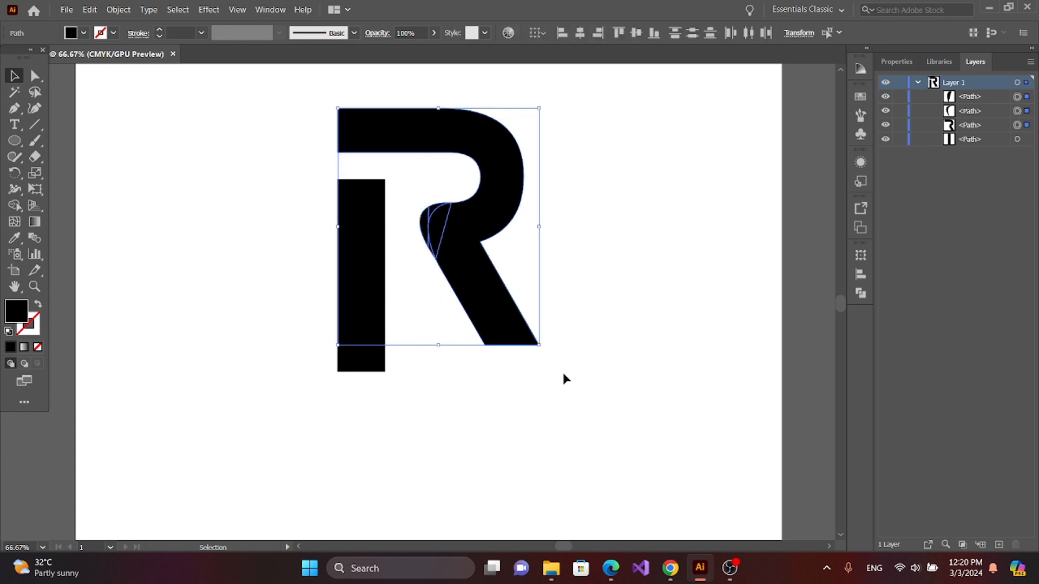
left_click(859, 293)
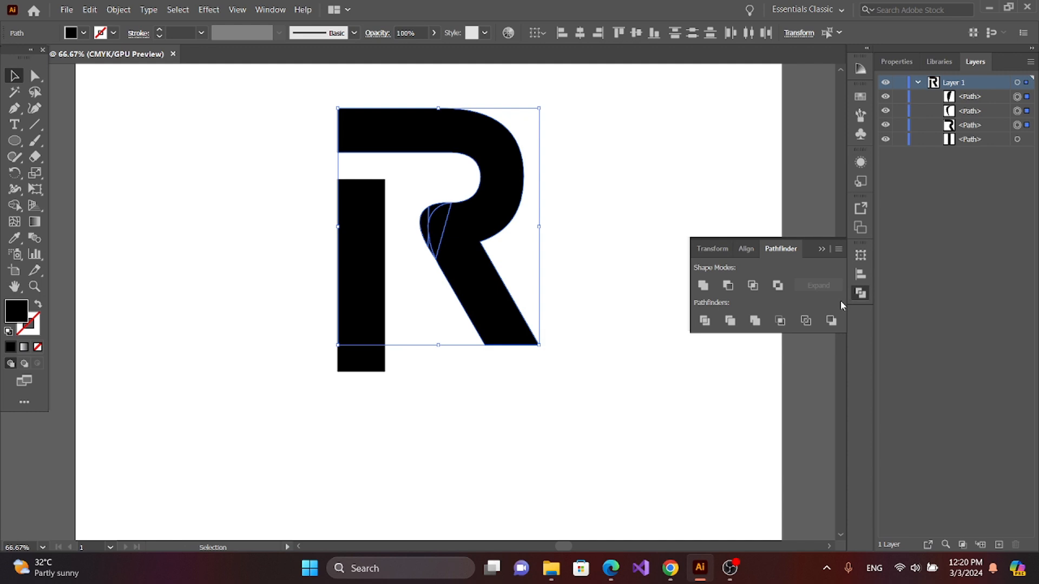
left_click(703, 286)
left_click(595, 298)
left_click(820, 249)
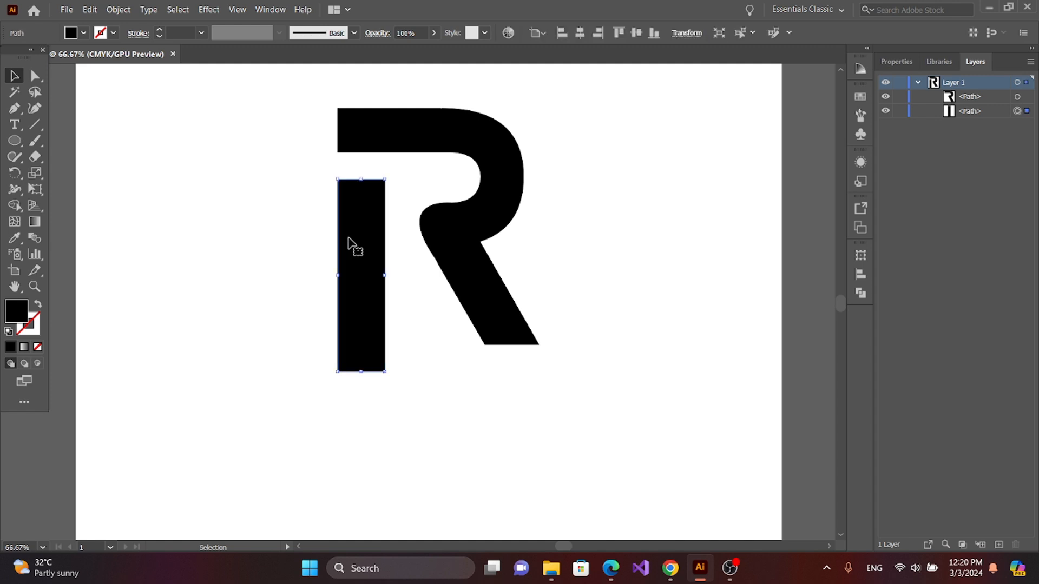
Step: Fully round all four corners of the stem with a corner radius of about 34 px
key("a")
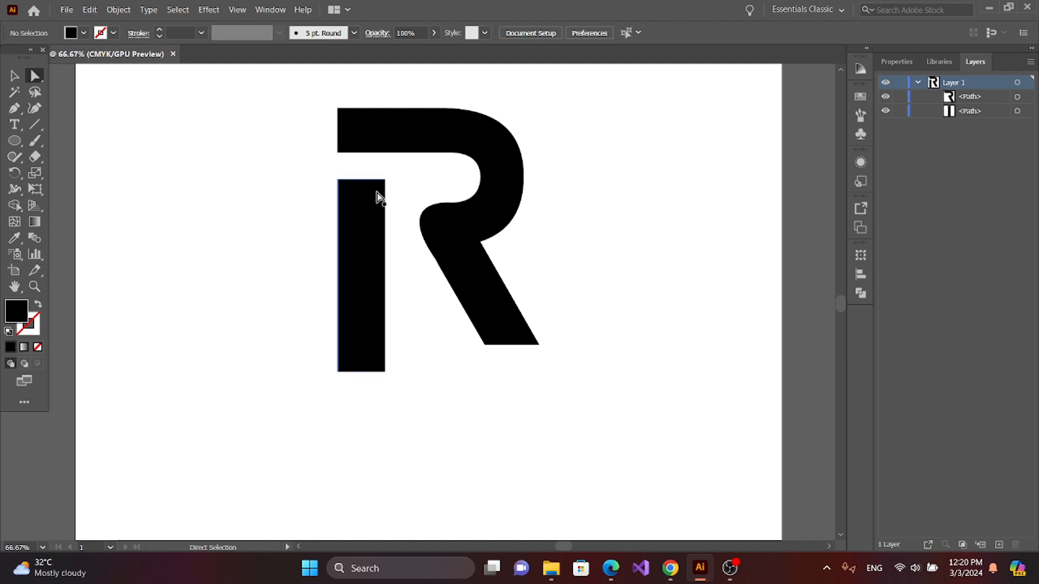
left_click(378, 194)
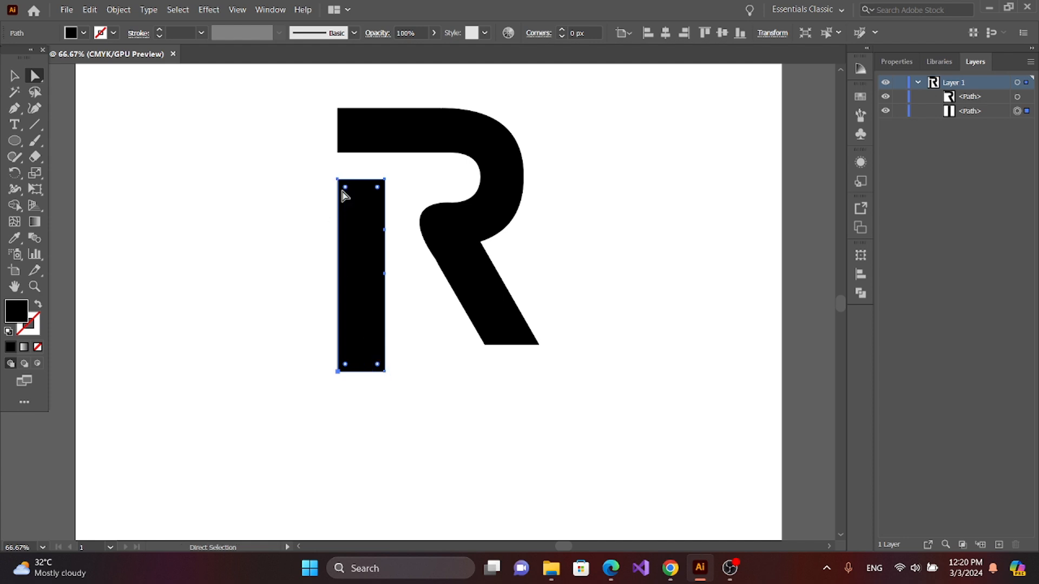
left_click_drag(345, 188, 360, 233)
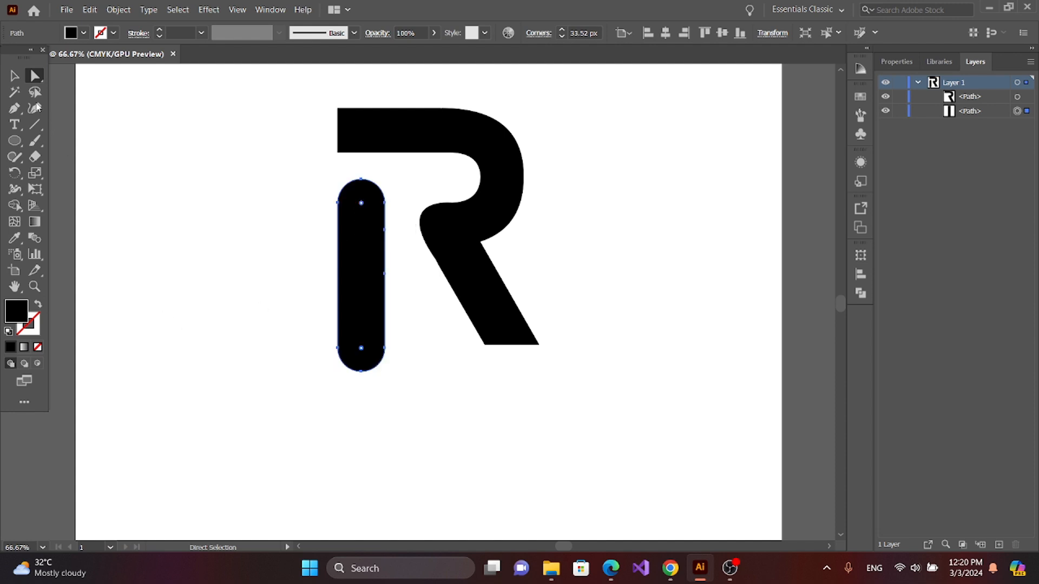
left_click(14, 75)
left_click(157, 183)
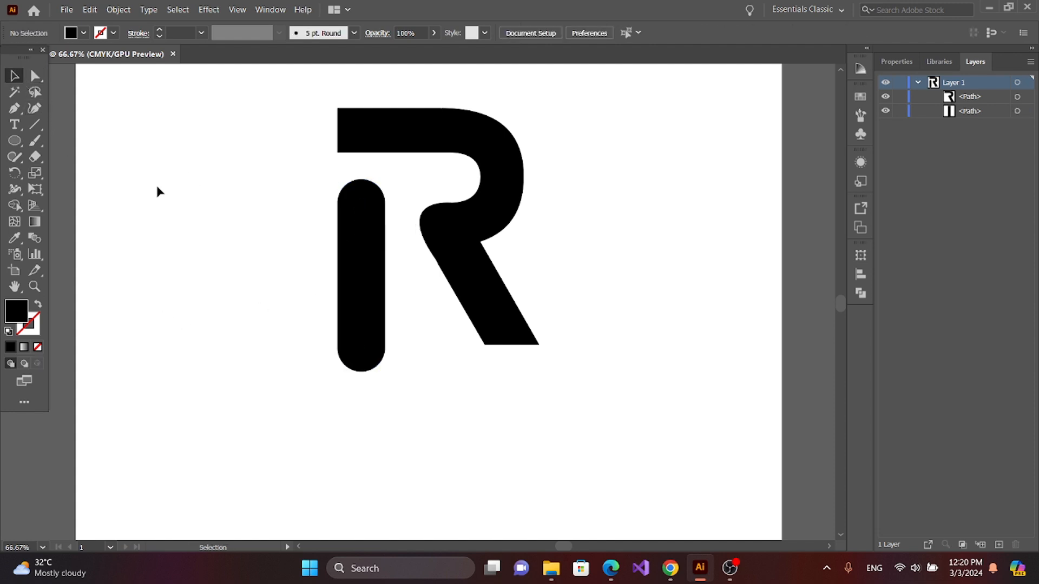
Step: Shorten the rounded stem from its lower end so it stops slightly above the base of the leg
left_click(371, 325)
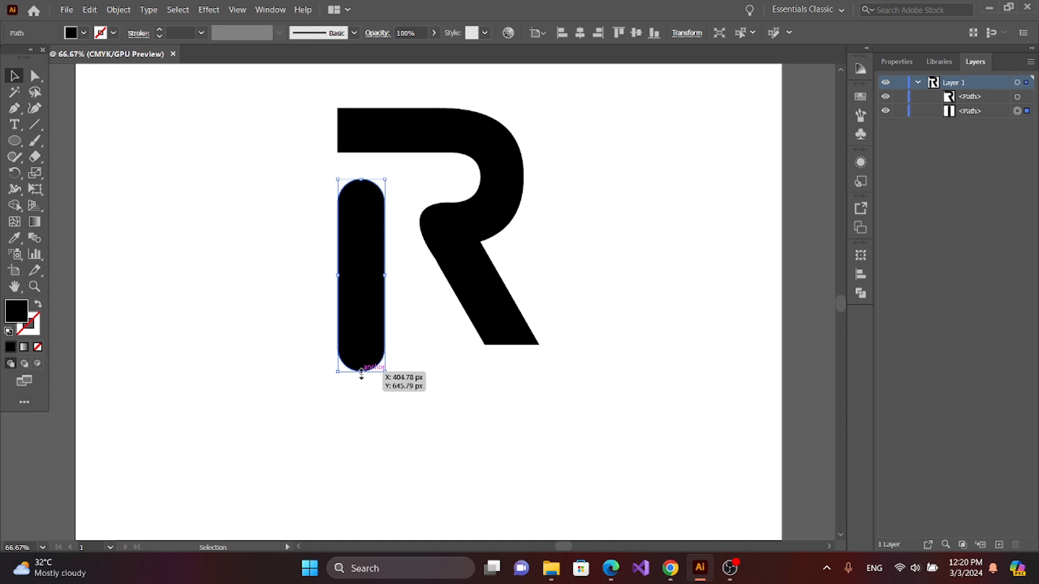
left_click_drag(362, 373, 360, 324)
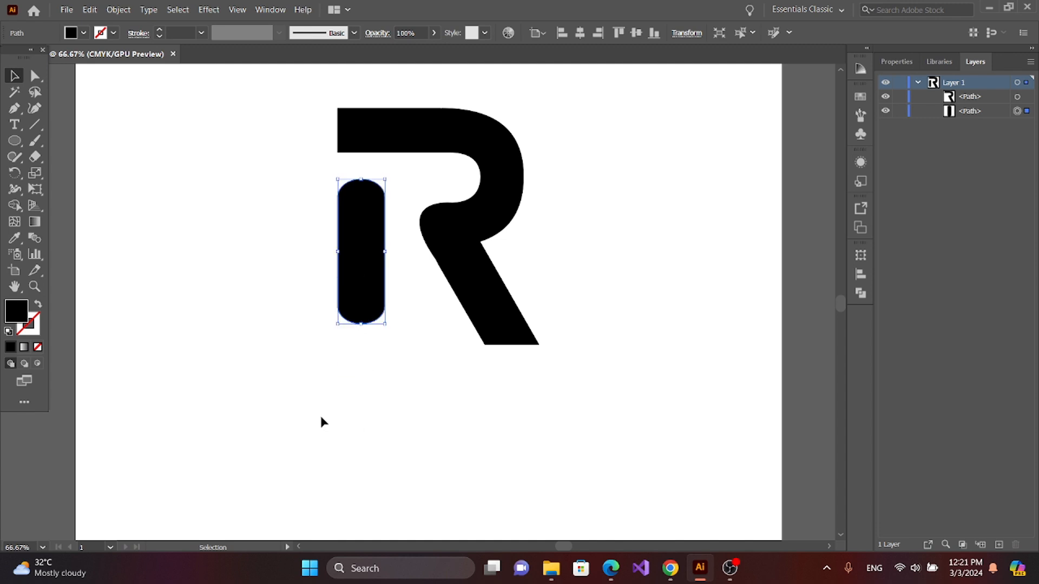
left_click(282, 439)
Step: Shift the rounded stem horizontally to the right, narrowing the gap between it and the R's leg
left_click(340, 279)
key("shift+Right")
key("shift+Right")
key("shift+Right")
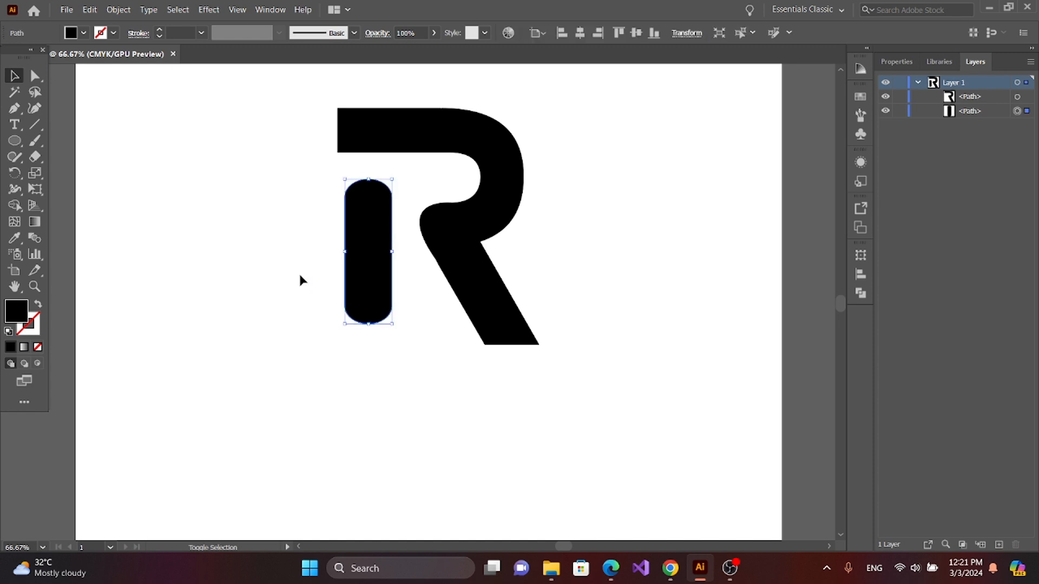
left_click(305, 380)
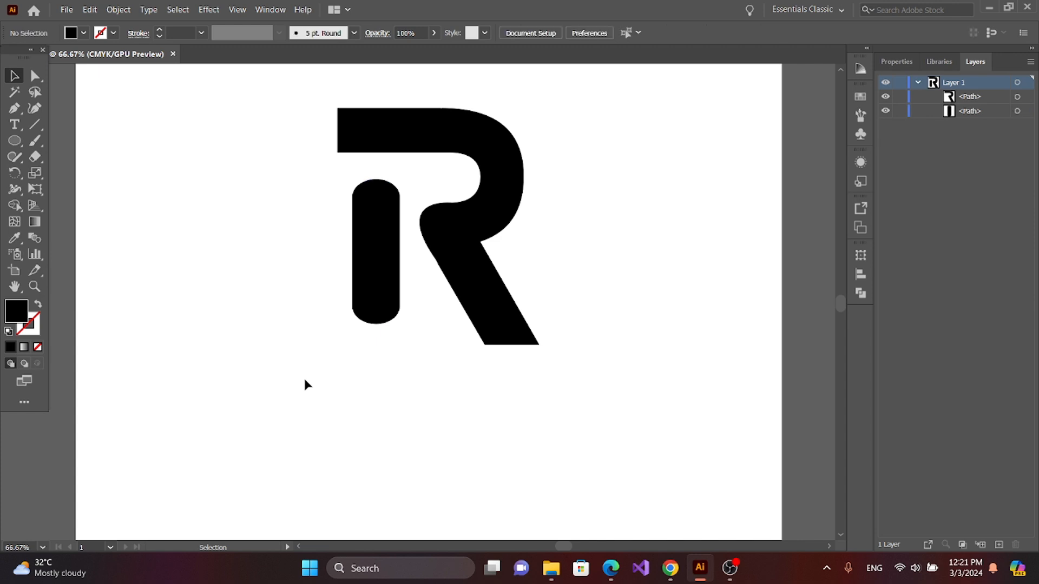
key("ctrl+minus")
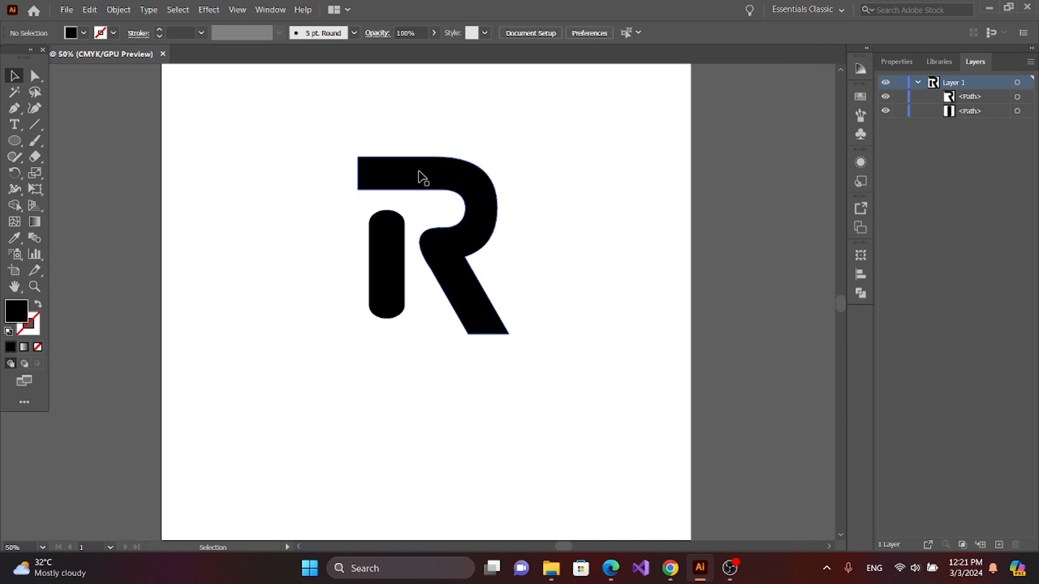
left_click(380, 269)
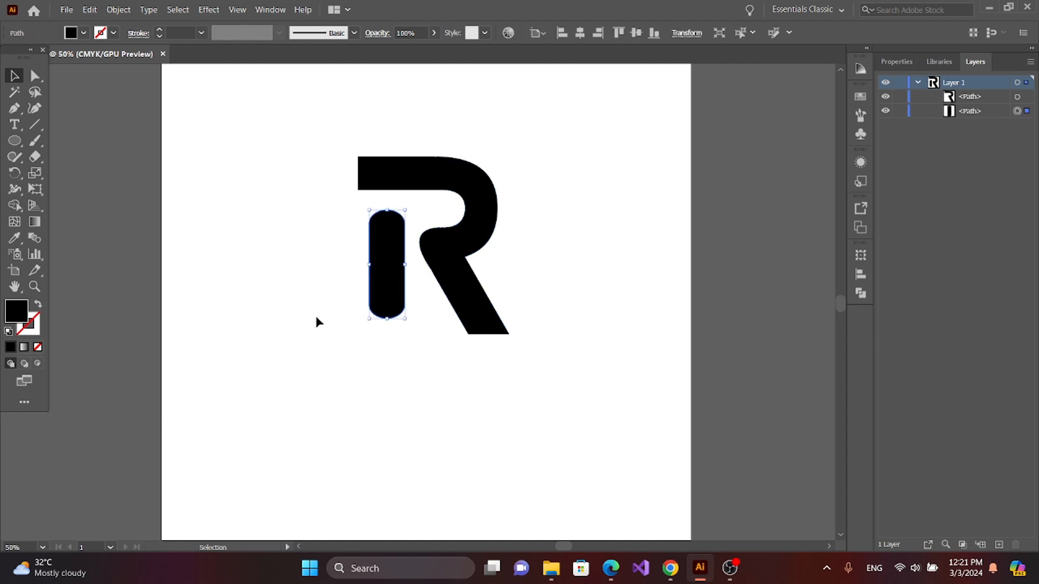
key("Right")
key("Right")
key("Right")
left_click(371, 367)
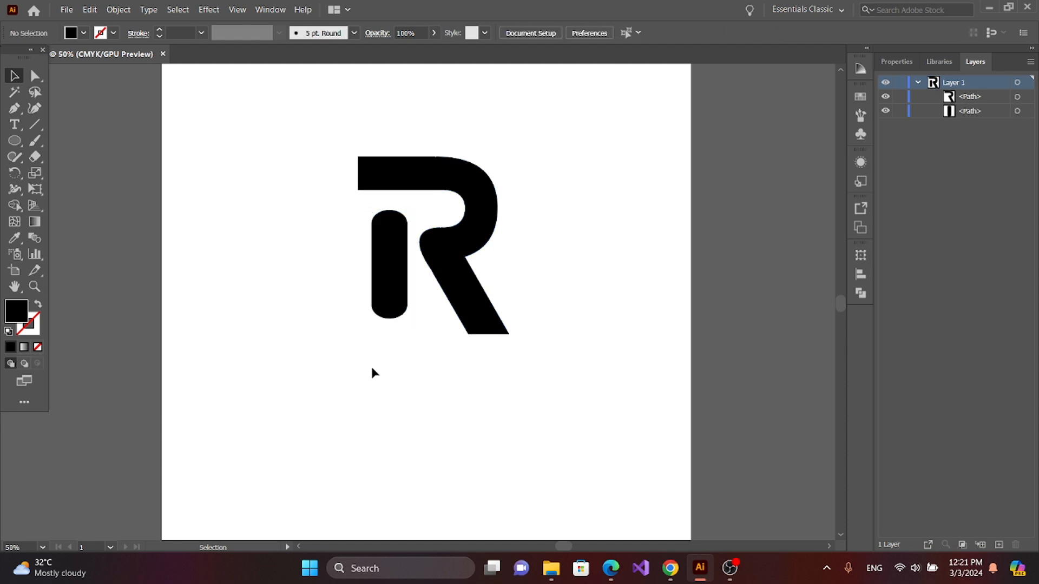
Step: Draw a large circle outward from a center point between the stem and the leg, covering most of the R
left_click(14, 141)
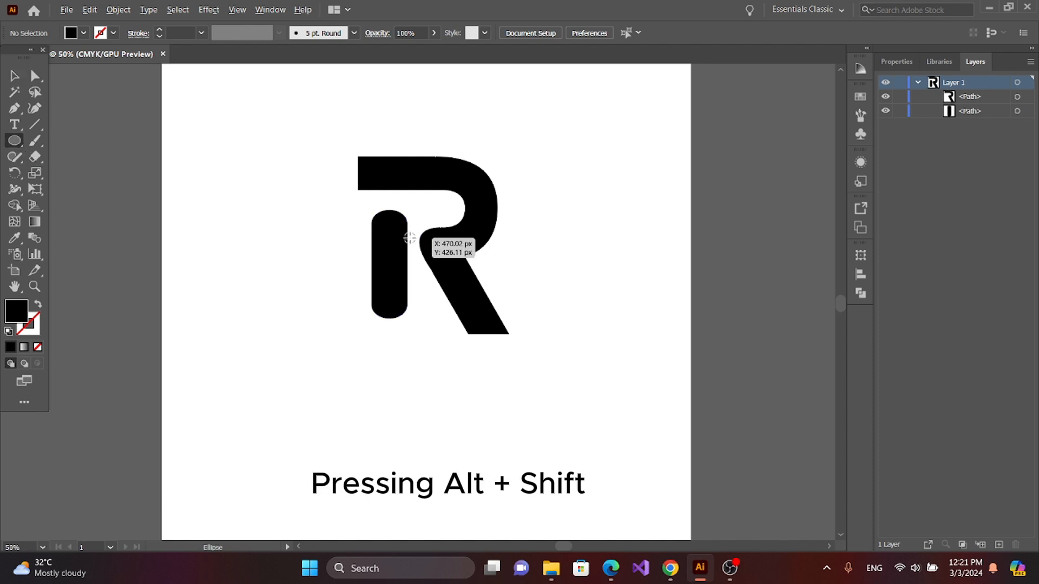
left_click_drag(410, 239, 493, 357)
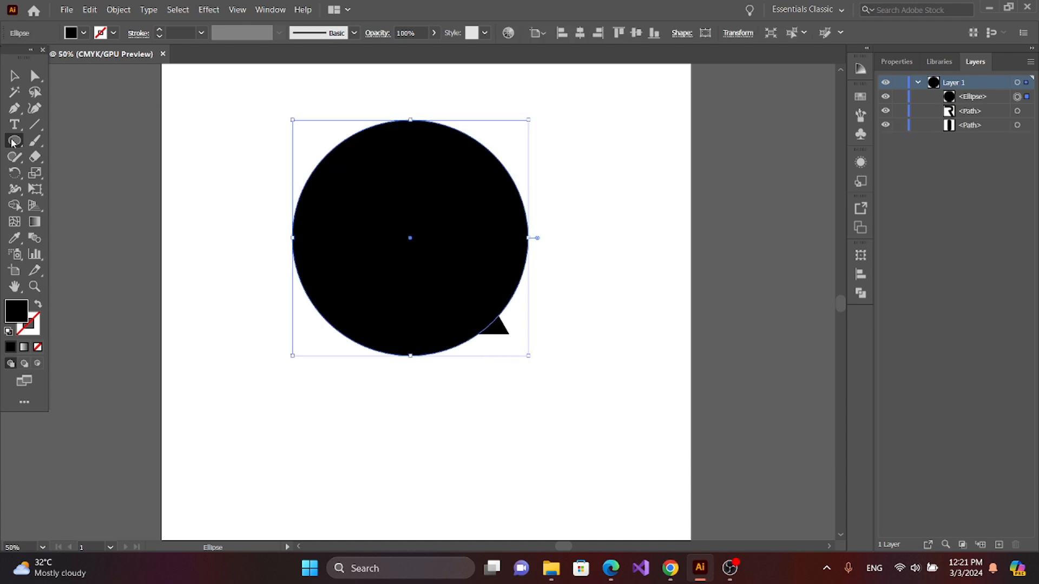
left_click(14, 77)
Step: Recolor the circle's fill light gray using the Color Picker
double_click(18, 314)
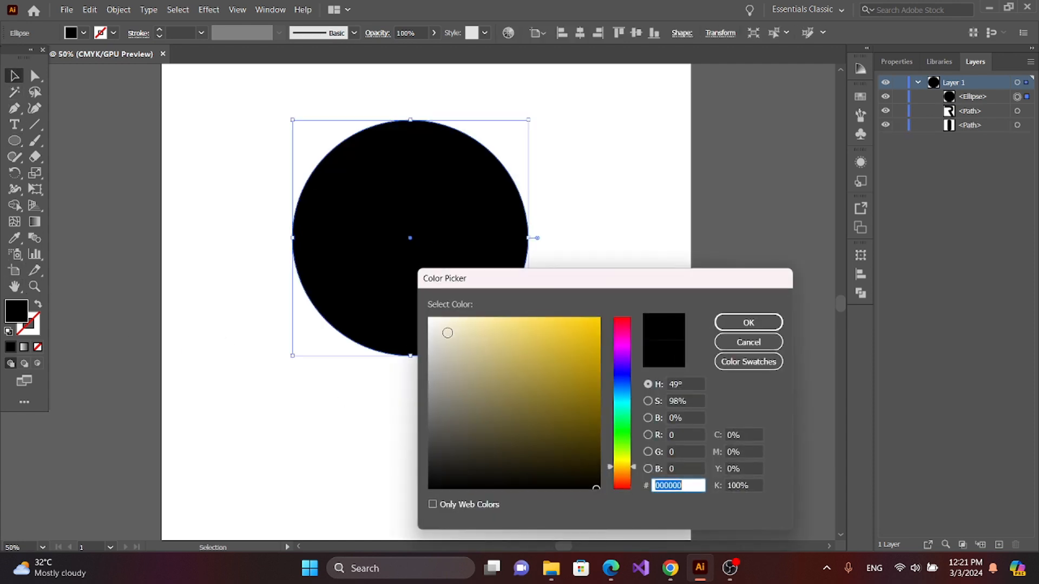
left_click_drag(568, 344, 599, 321)
left_click(737, 323)
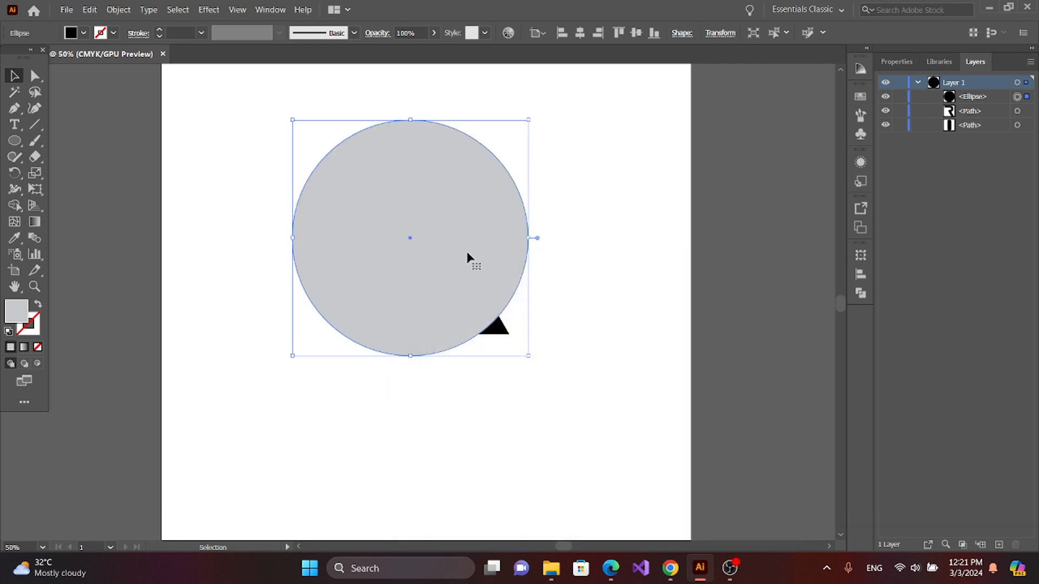
Step: Fill the circle with the bright yellow swatch and send it to the back behind the R
left_click(72, 33)
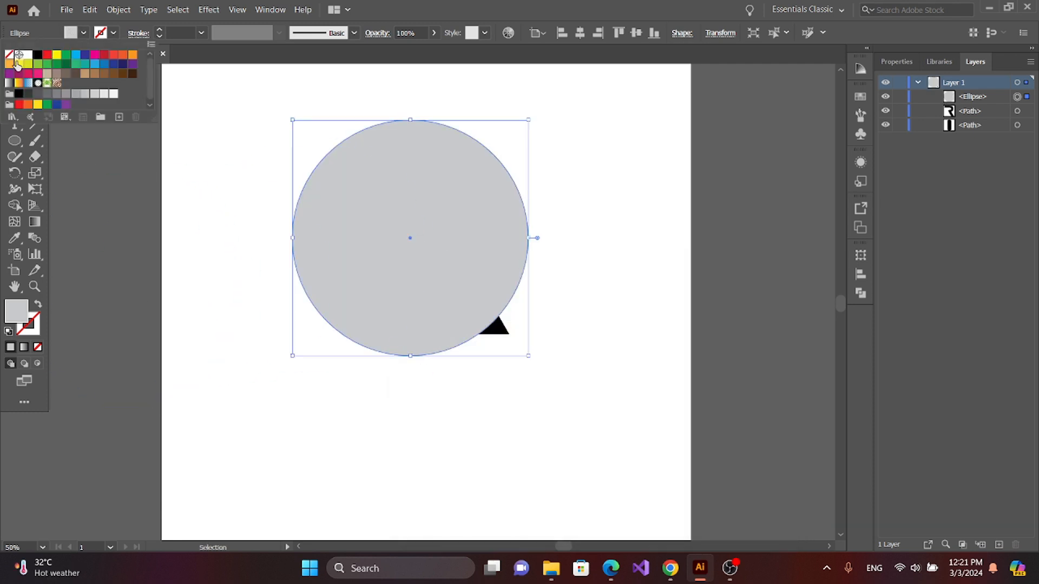
left_click(57, 55)
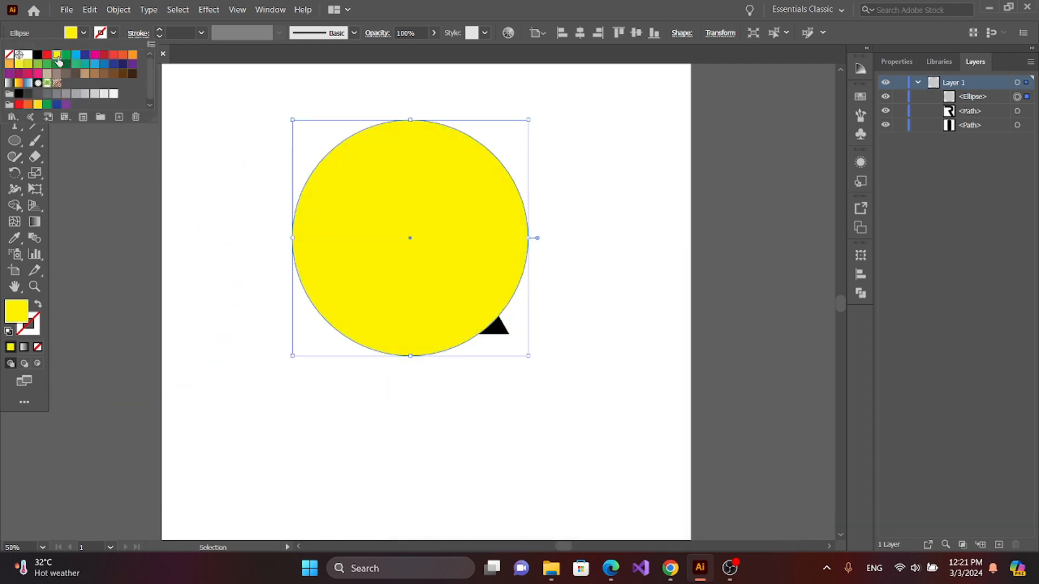
left_click(423, 193)
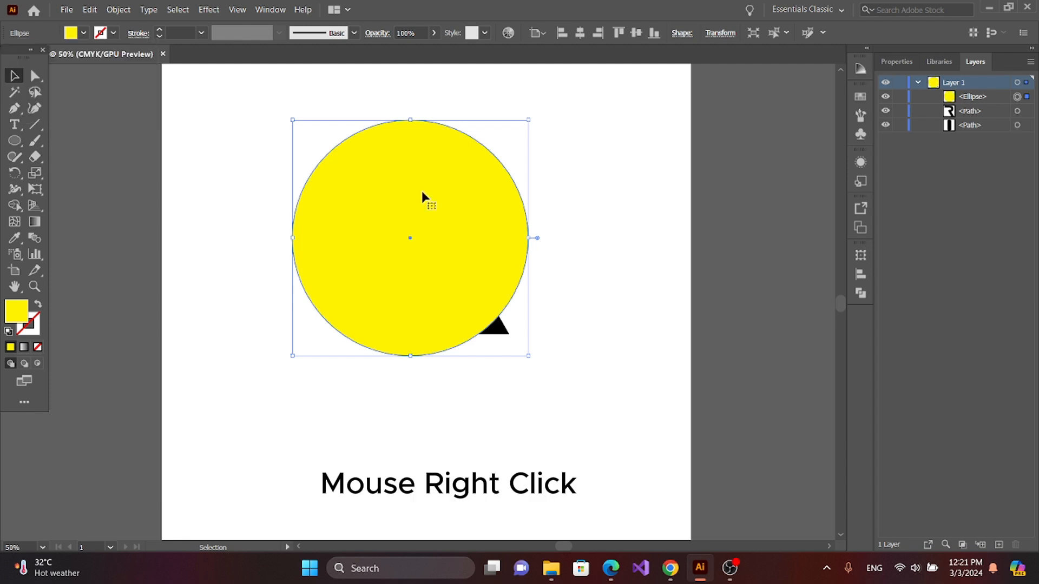
right_click(422, 193)
mouse_move(472, 438)
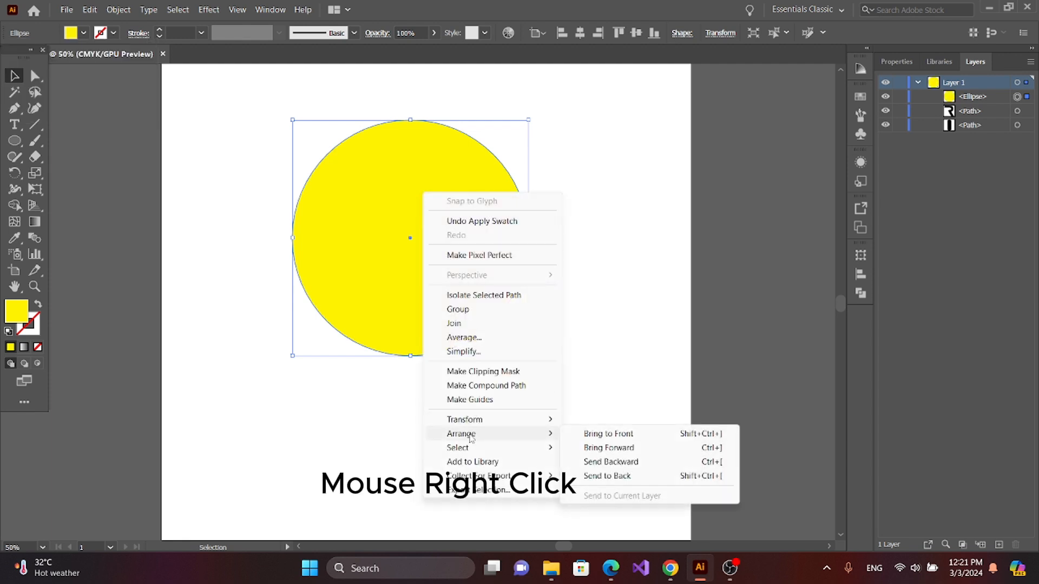
left_click(602, 476)
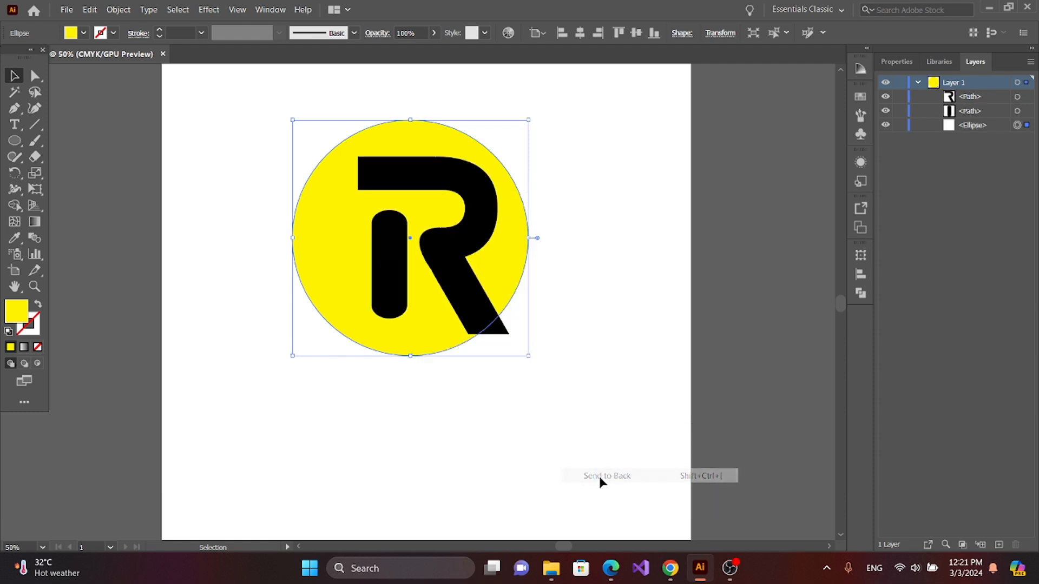
left_click(449, 422)
Step: Nudge the yellow circle to the right to center it better behind the R
left_click(333, 283)
key("Right")
key("Right")
key("Right")
key("Right")
key("Right")
key("Right")
key("Right")
key("Right")
key("Right")
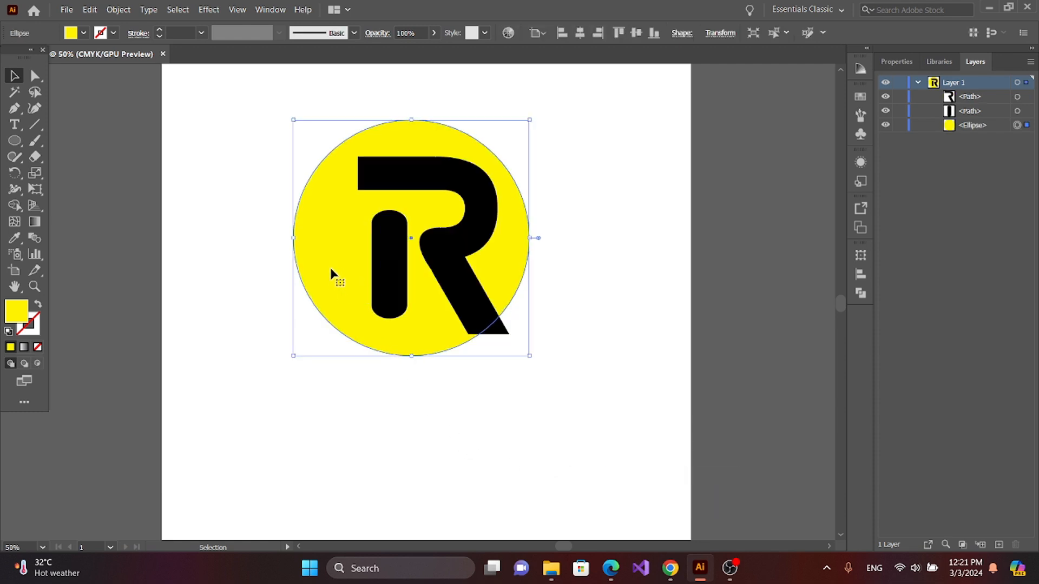
key("Right")
key("Right")
key("Right")
key("Right")
key("Right")
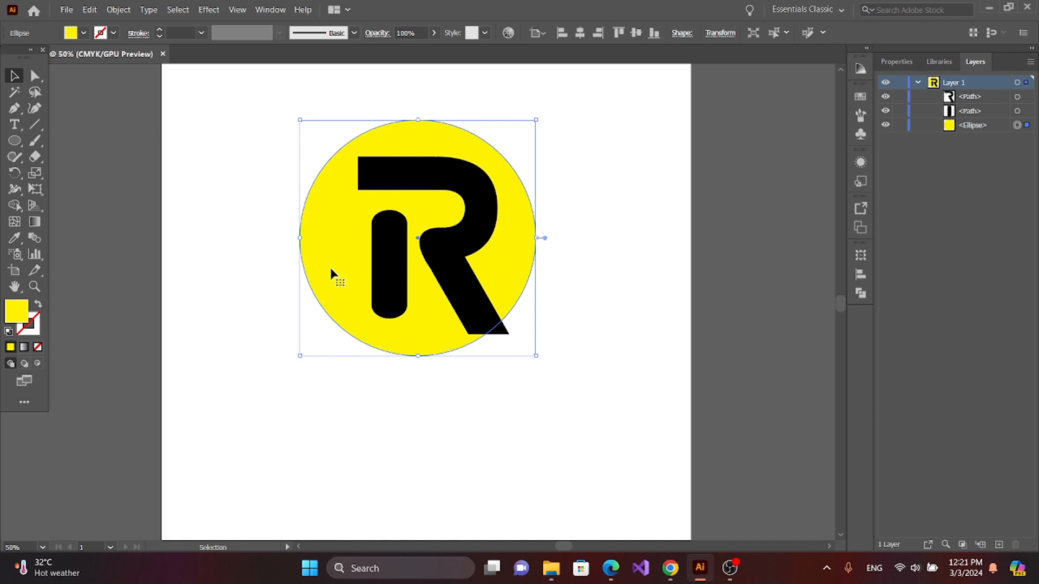
Step: Nudge the yellow circle slightly right and enlarge it from its center until its edge reaches the tip of the R's leg
key("Right")
key("Right")
key("Right")
key("Right")
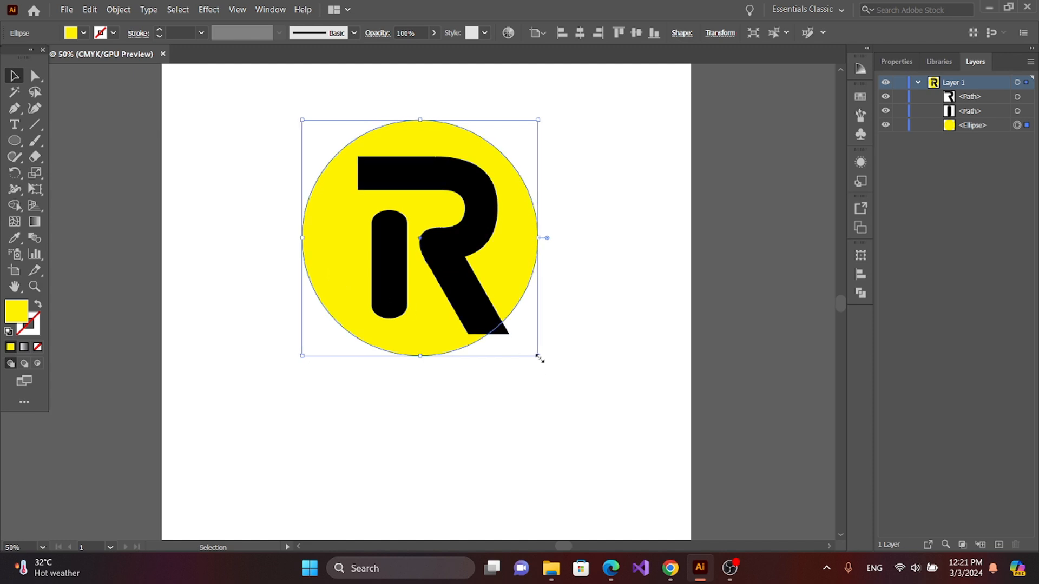
left_click_drag(538, 357, 546, 364)
left_click(511, 405)
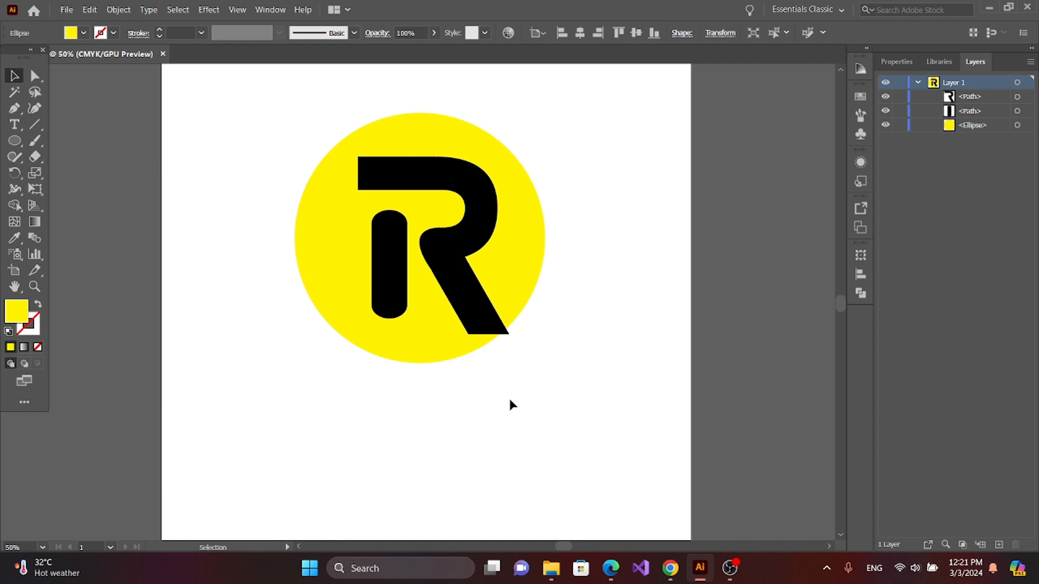
left_click(525, 303)
left_click_drag(545, 363, 551, 368)
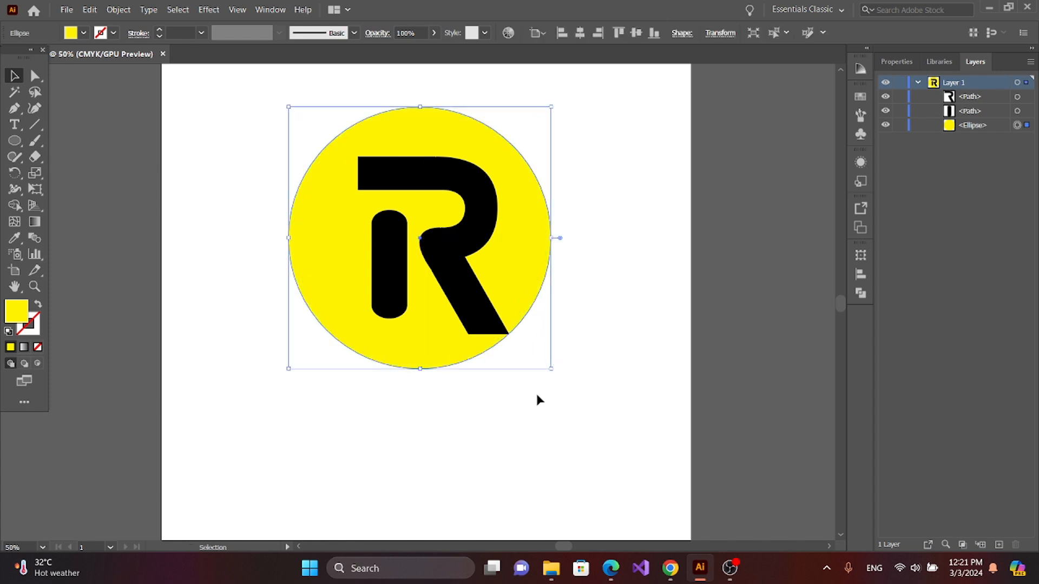
left_click(523, 405)
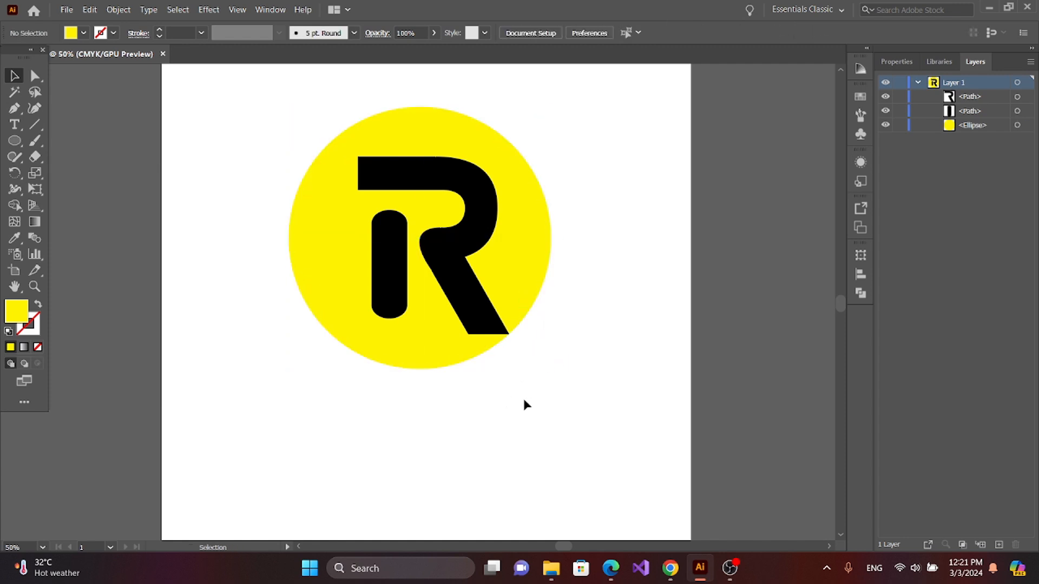
Step: Shift the enlarged yellow circle a little further right to balance it behind the R
left_click(401, 363)
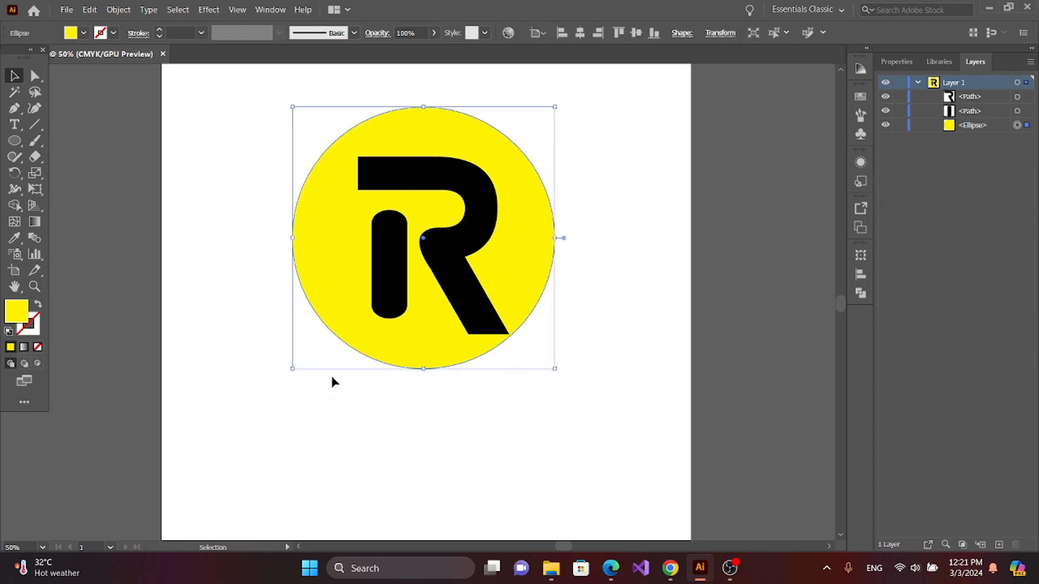
left_click(332, 376)
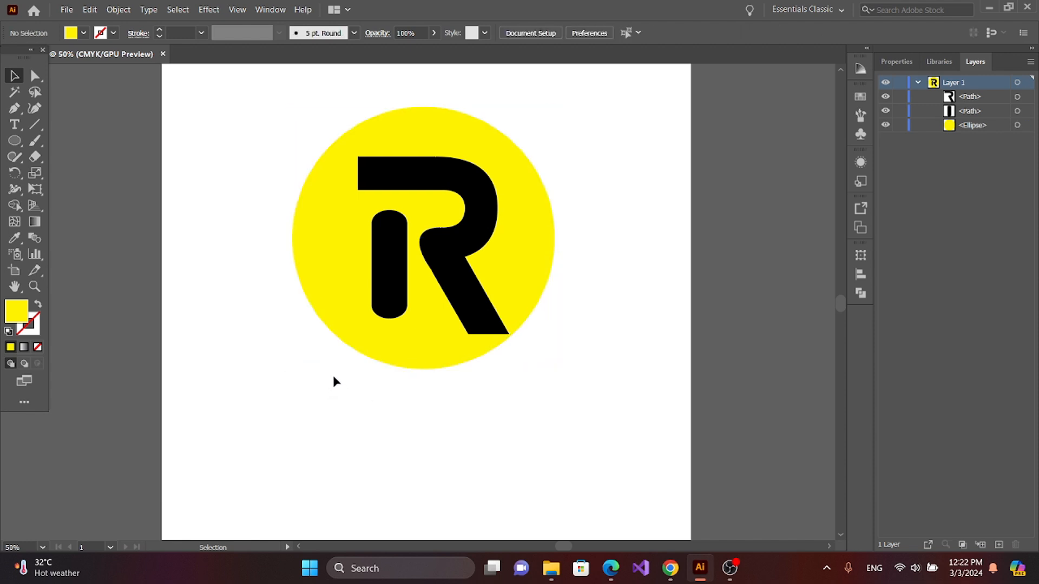
left_click(383, 345)
key("Right")
key("Right")
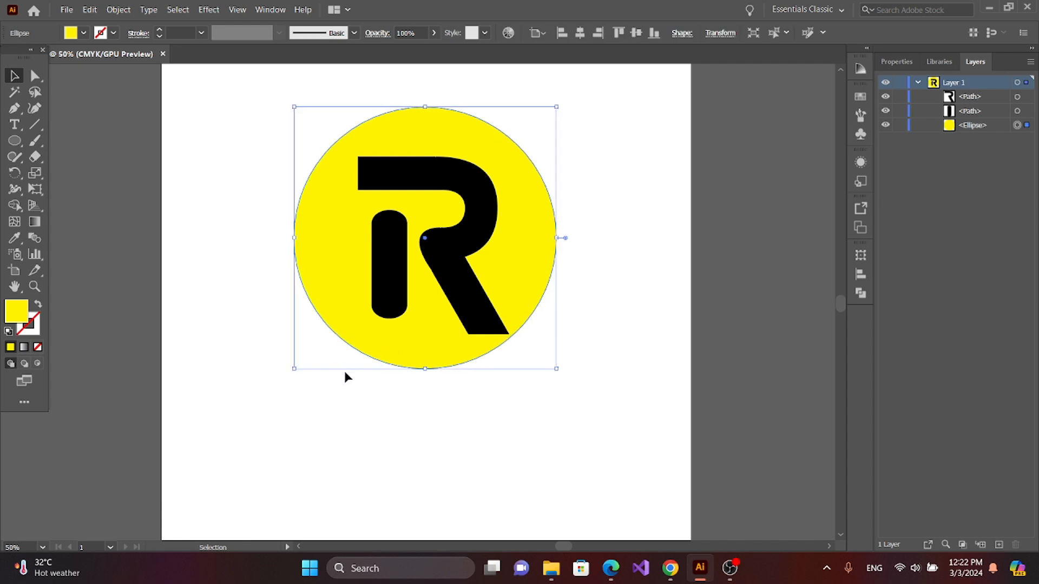
left_click(345, 377)
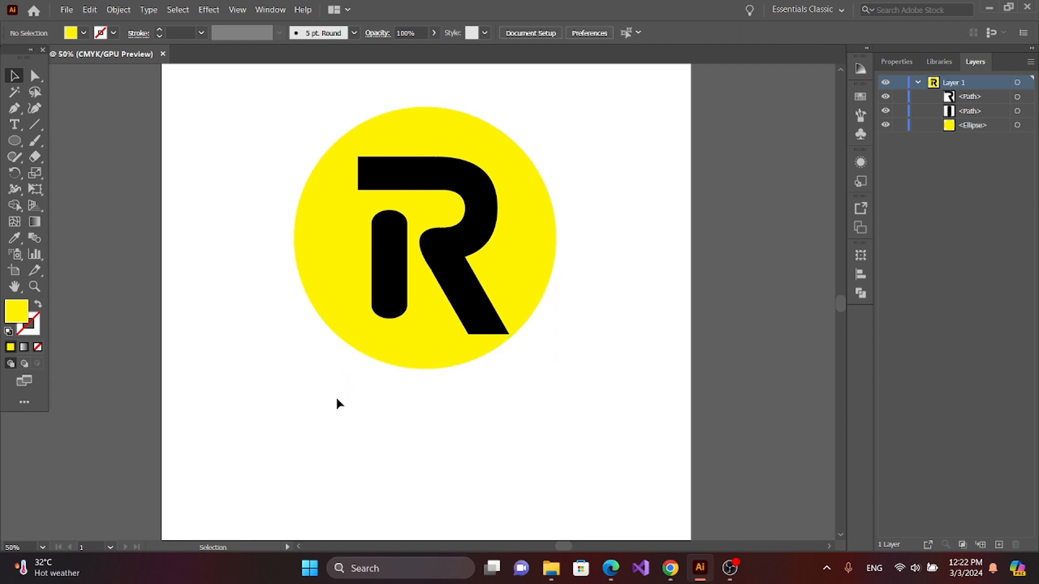
Step: Extend the R's leg diagonally beyond the circle's lower-right edge by moving its two end anchor points with Direct Selection
left_click(35, 77)
left_click(510, 335)
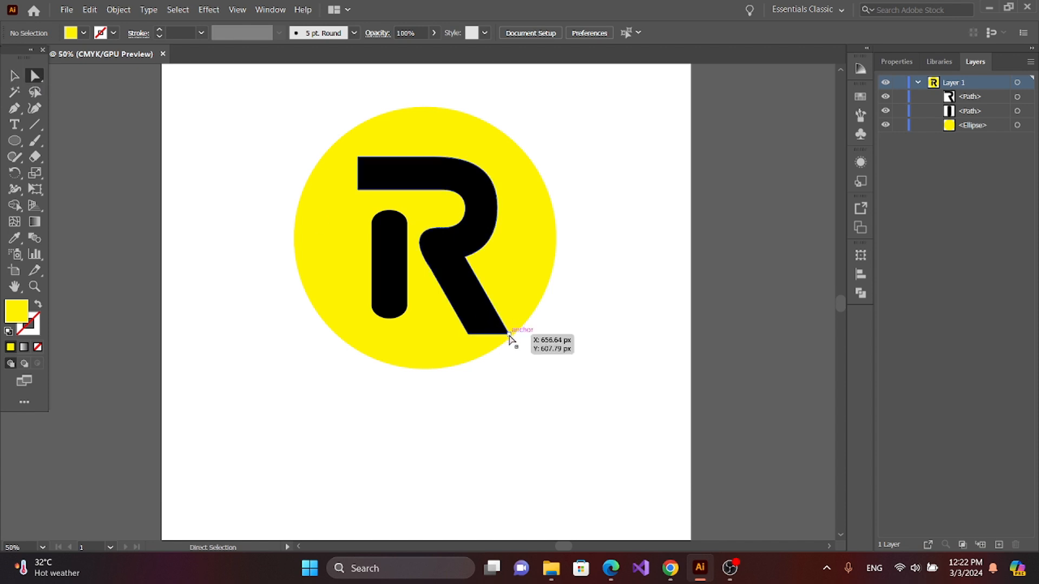
left_click(509, 335)
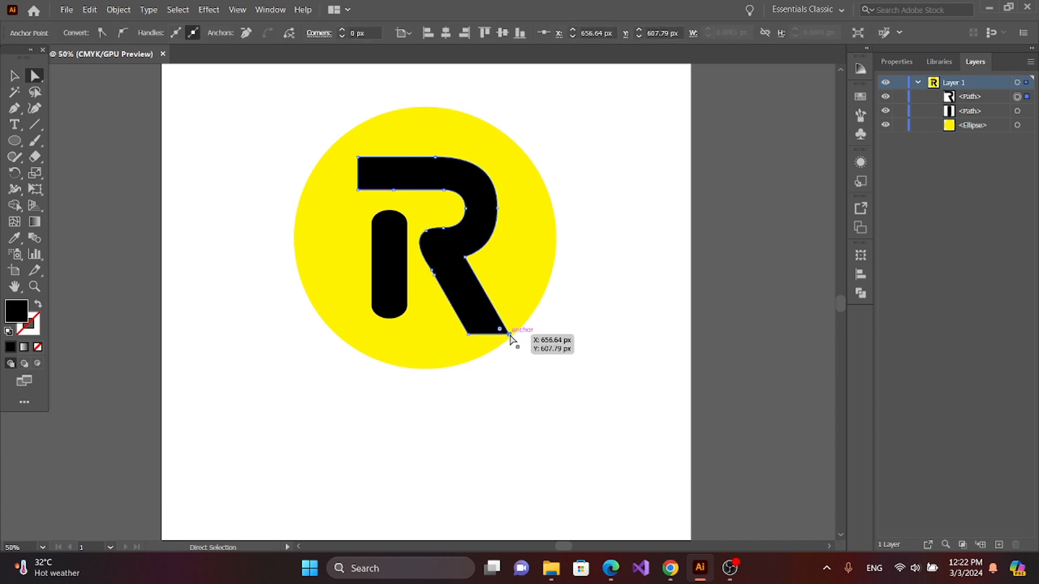
left_click_drag(509, 335, 543, 381)
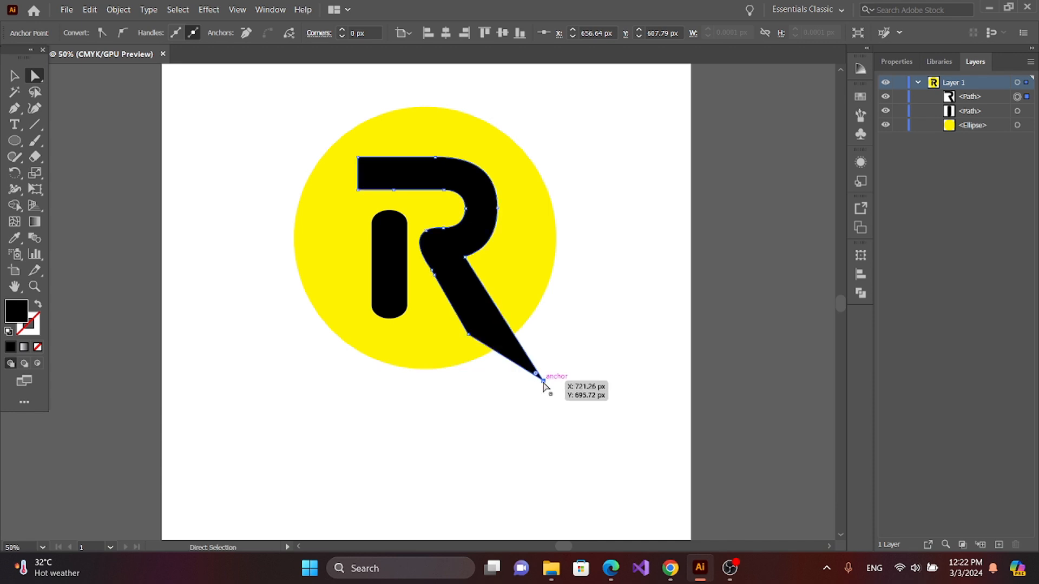
left_click_drag(469, 336, 514, 391)
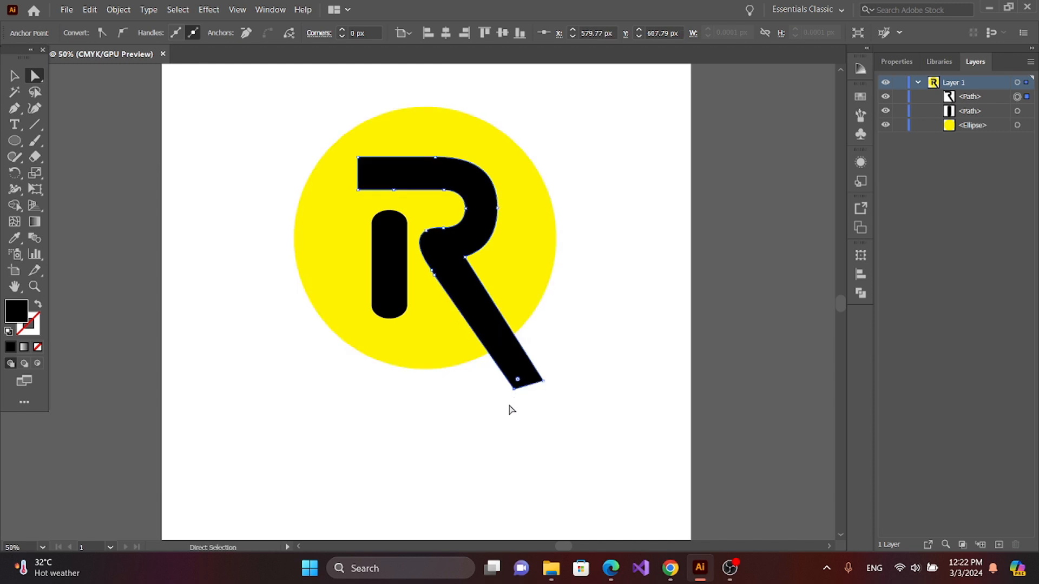
Step: Stretch the R's upper bar past the circle's left edge by moving its two end anchor points
left_click_drag(356, 161, 290, 158)
left_click_drag(356, 193, 278, 186)
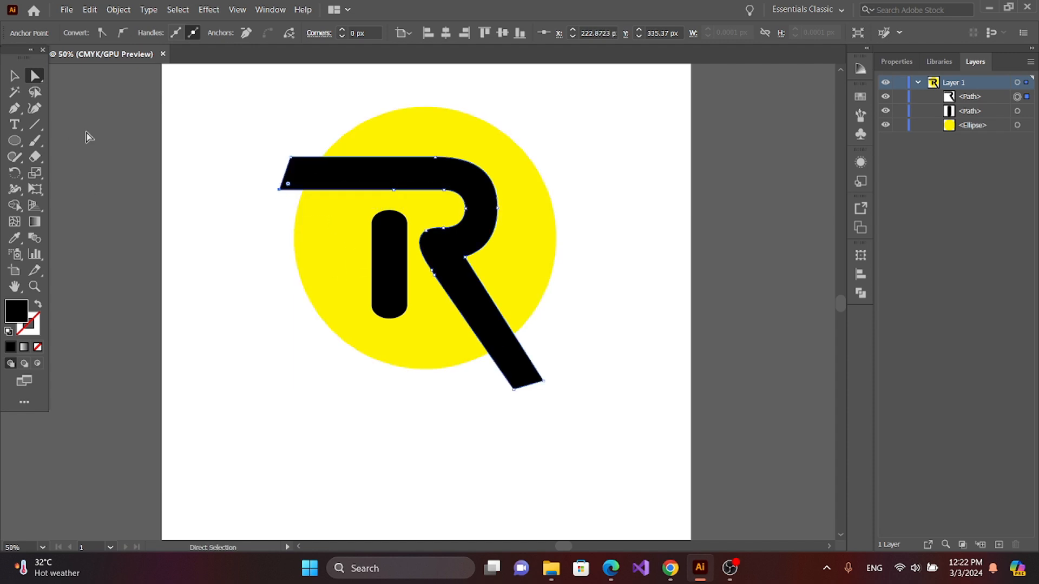
left_click(12, 77)
left_click(153, 141)
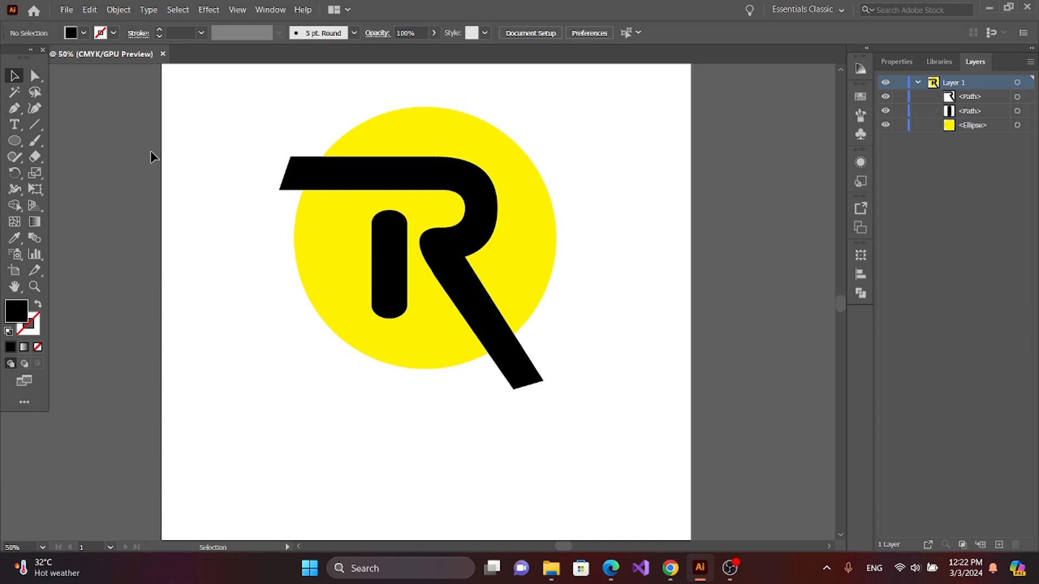
Step: Remove the parts of the R's bar and leg that stick out of the circle using Shape Builder
key("ctrl+minus")
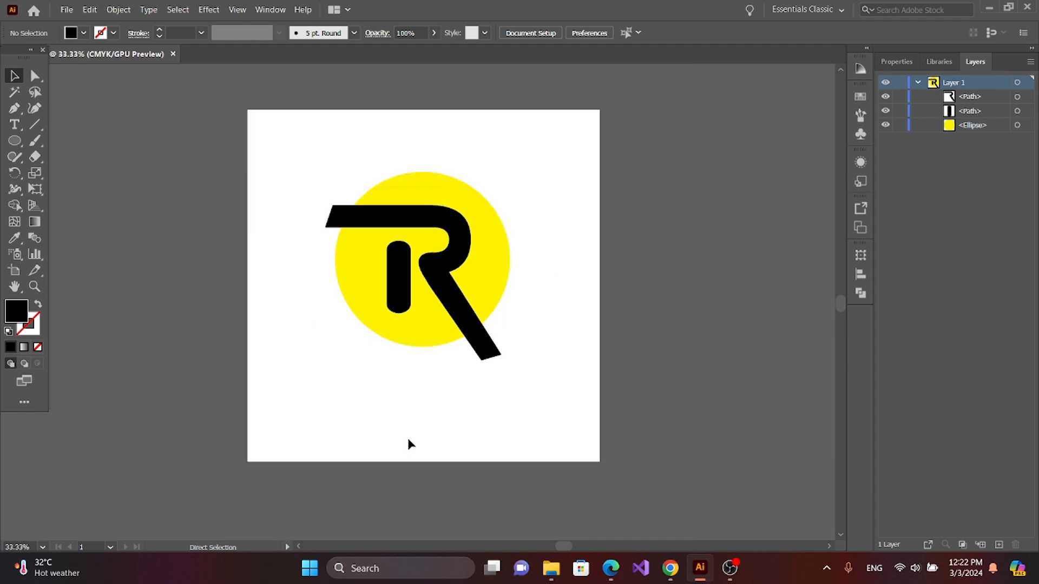
left_click_drag(261, 131, 548, 431)
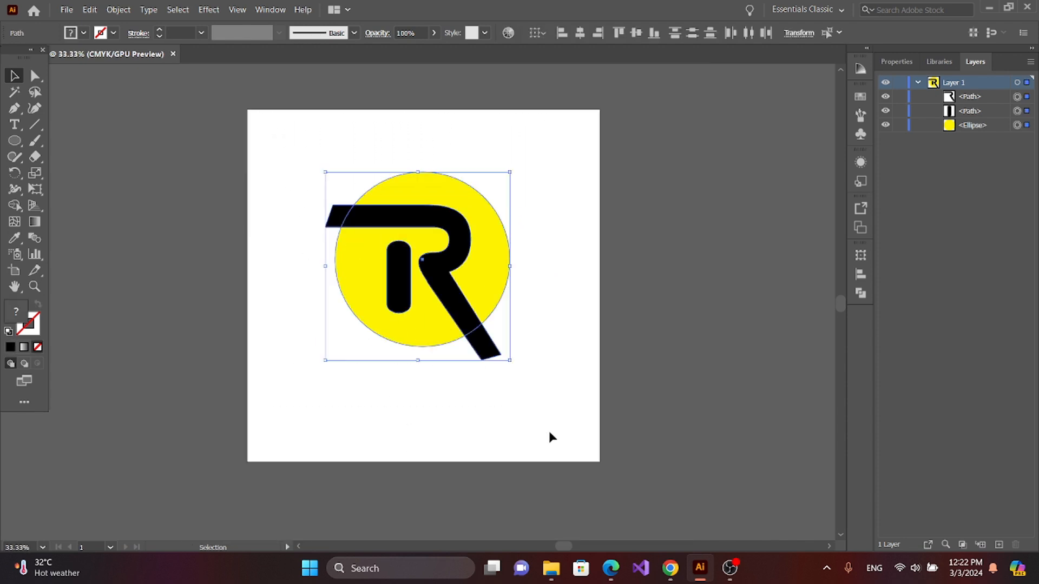
left_click(16, 206)
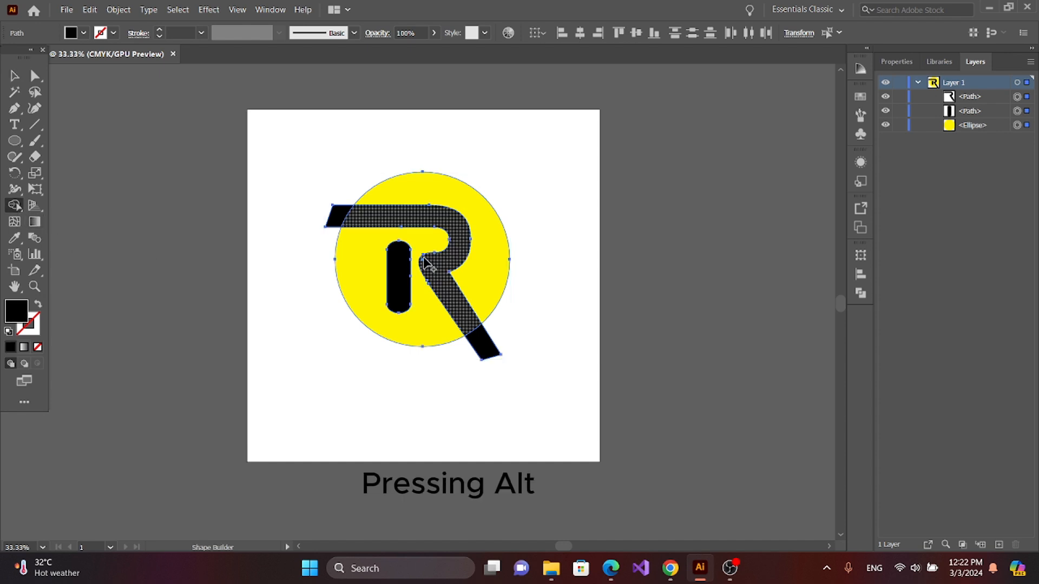
left_click(341, 212, "alt")
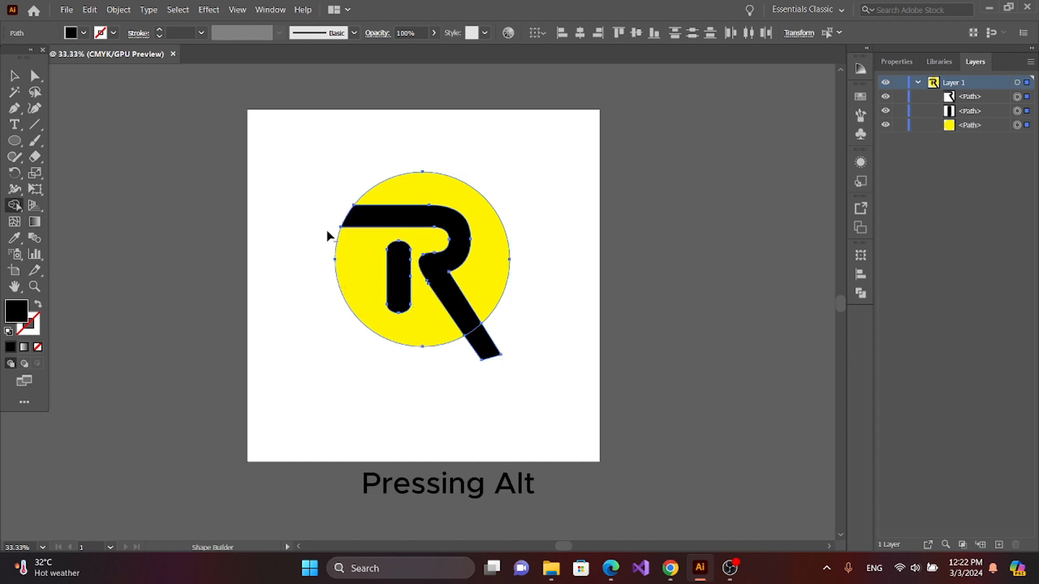
left_click(487, 349, "alt")
left_click(14, 76)
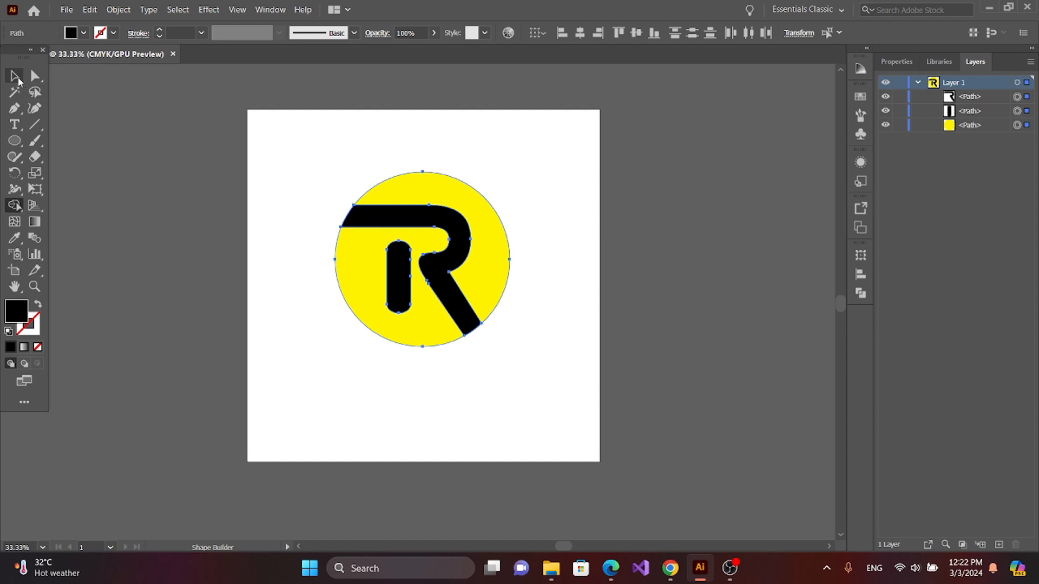
key("ctrl+a")
left_click(263, 279)
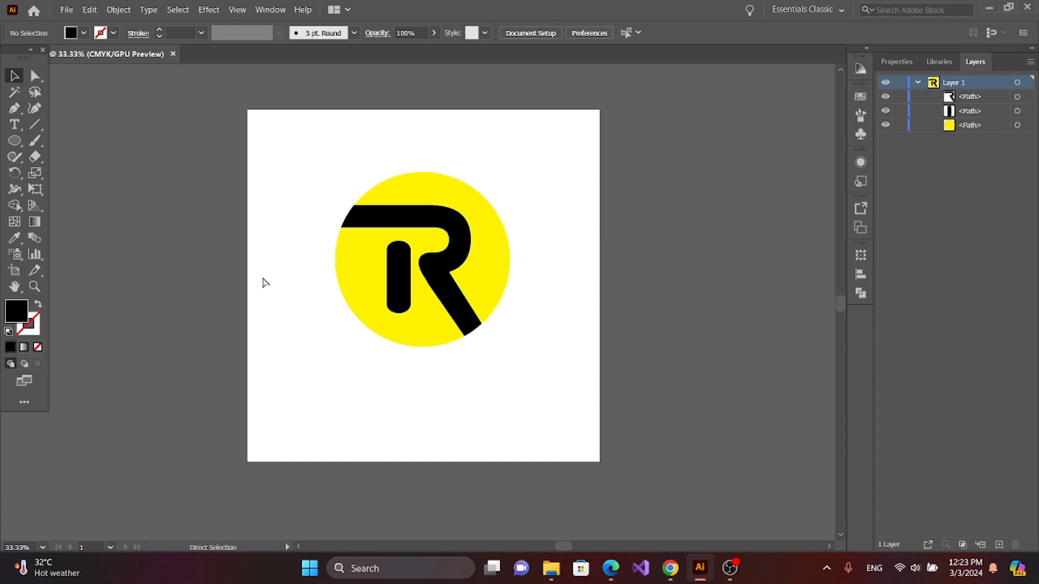
Step: Divide the circle and R shapes with Pathfinder and ungroup the resulting pieces
key("ctrl+equal")
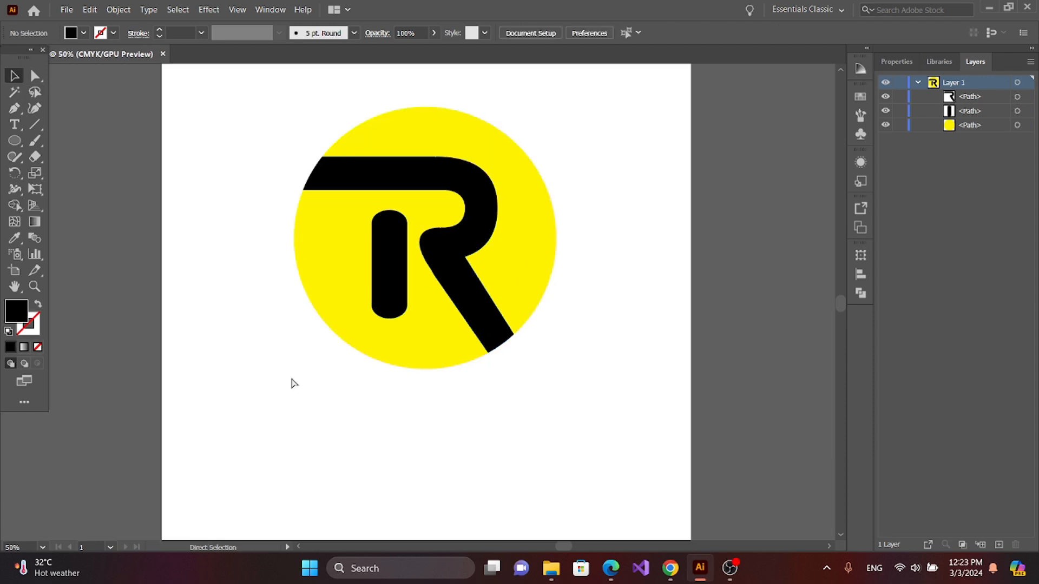
key("ctrl+minus")
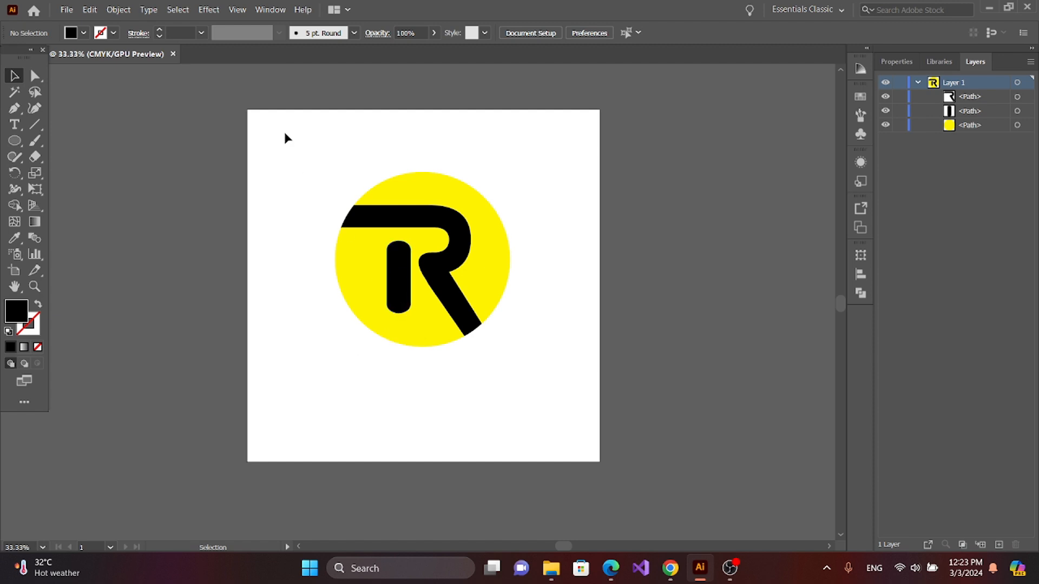
left_click_drag(278, 119, 559, 377)
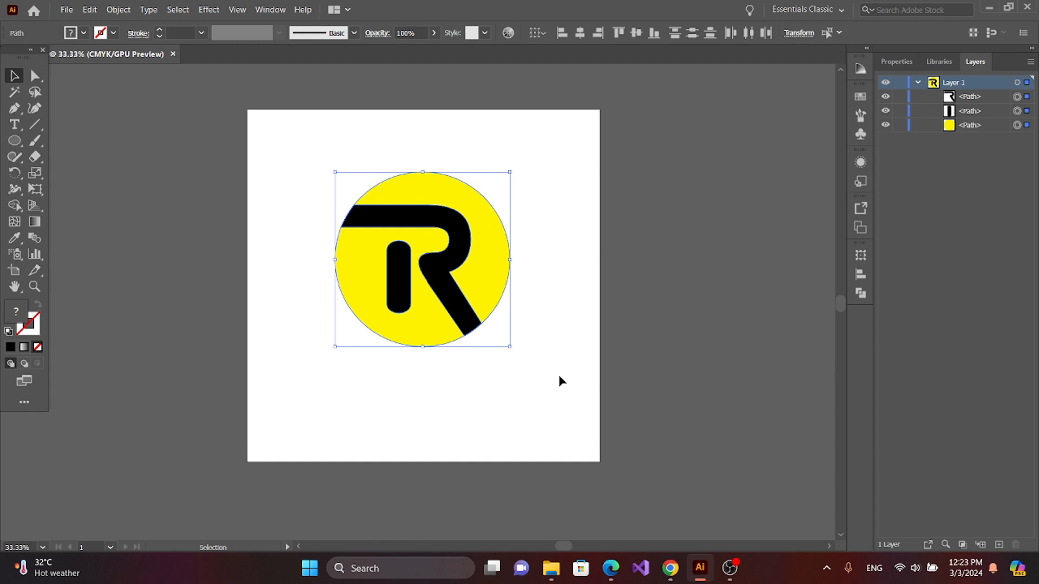
left_click(859, 294)
left_click(705, 321)
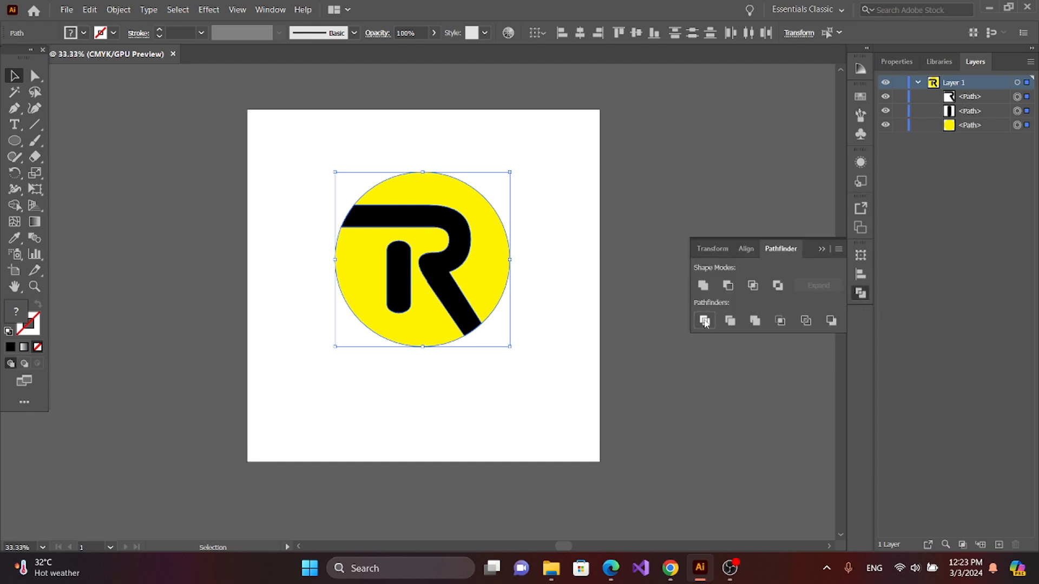
right_click(456, 276)
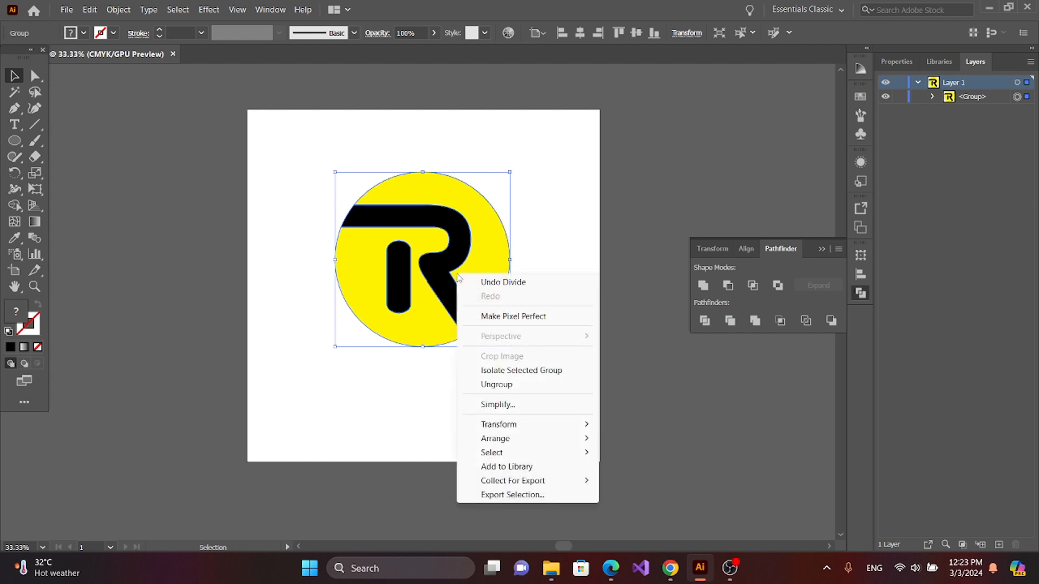
left_click(476, 383)
left_click(448, 379)
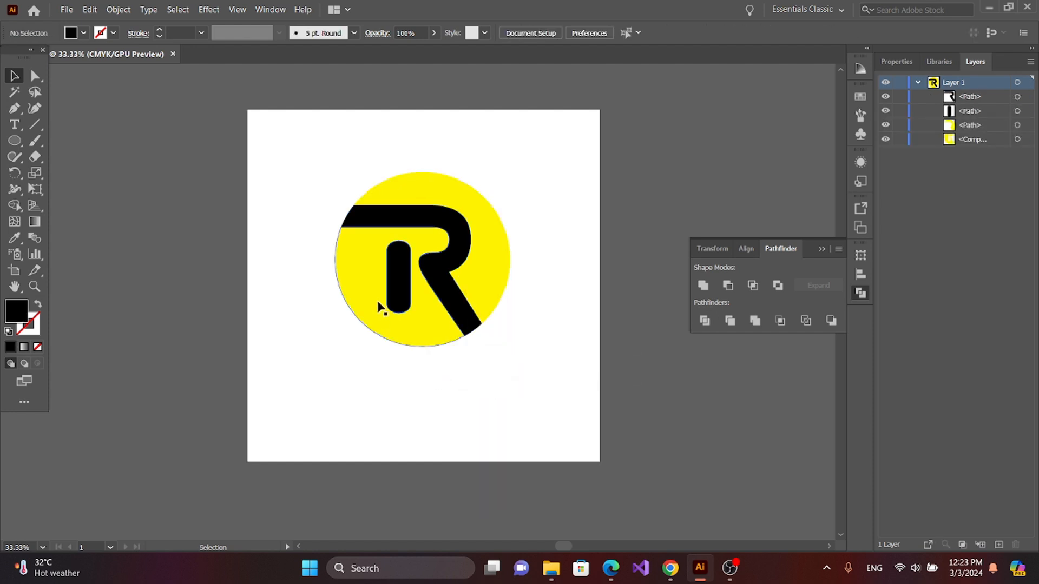
Step: Move the two yellow circle pieces away from the R to check the division, and undo the moves
left_click_drag(378, 301, 320, 345)
left_click_drag(479, 309, 573, 280)
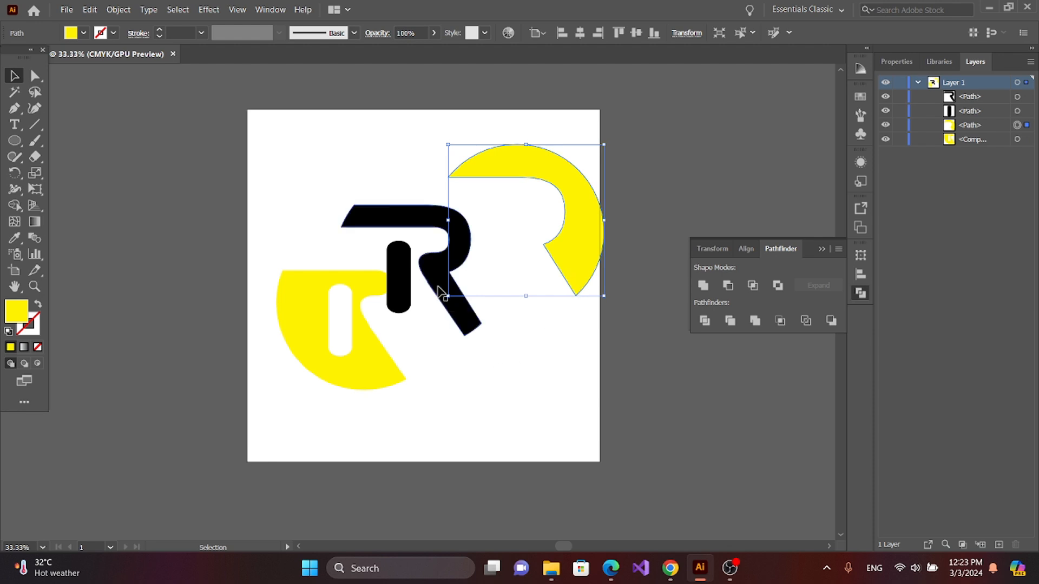
key("ctrl+z")
key("ctrl+z")
key("ctrl+z")
key("v")
left_click(545, 408)
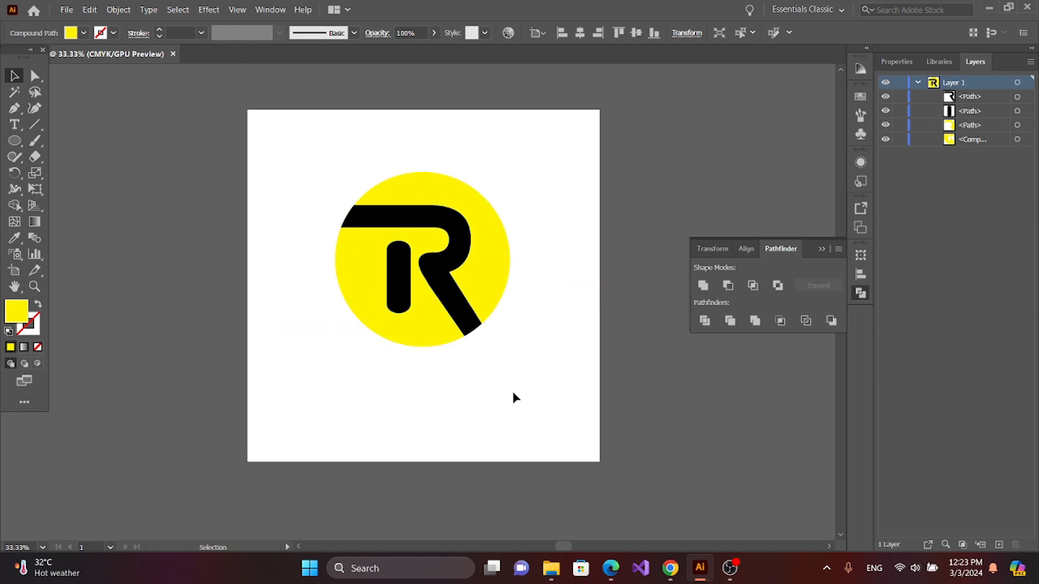
Step: Try to fill both black R shapes with the cyan swatch while Shape Builder is active
left_click(463, 279)
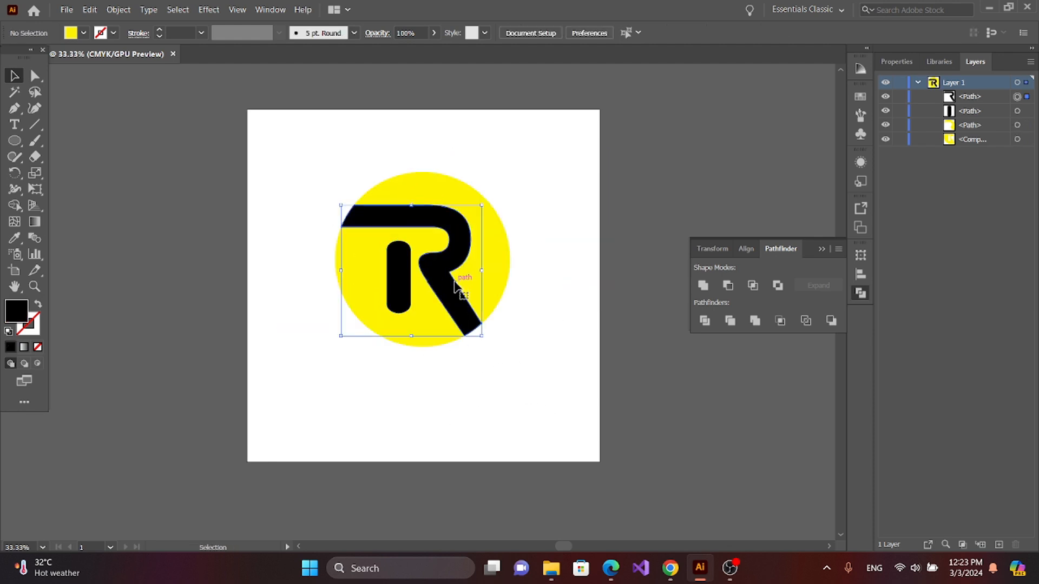
left_click(400, 290, "shift")
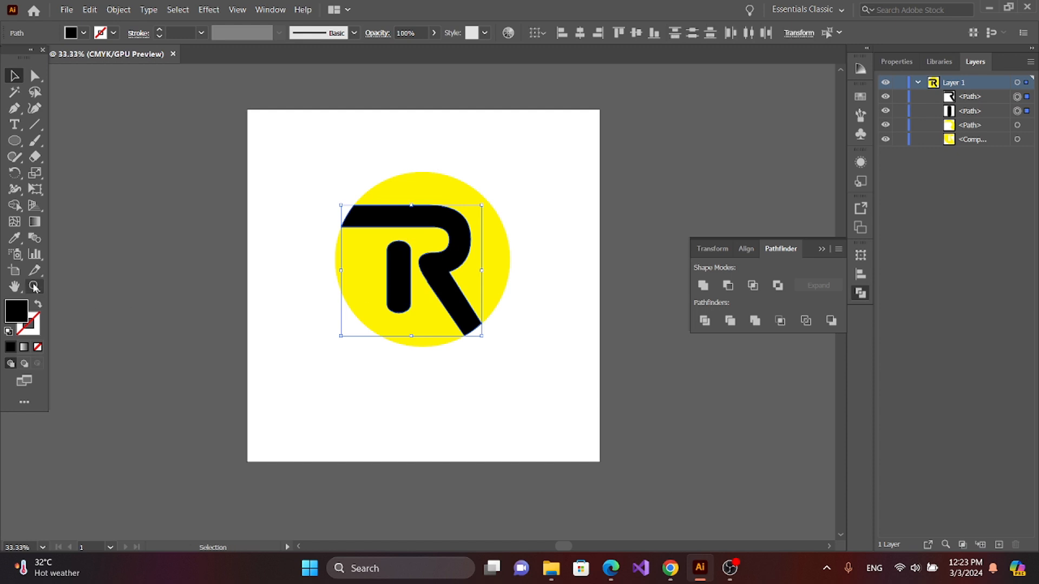
left_click(15, 205)
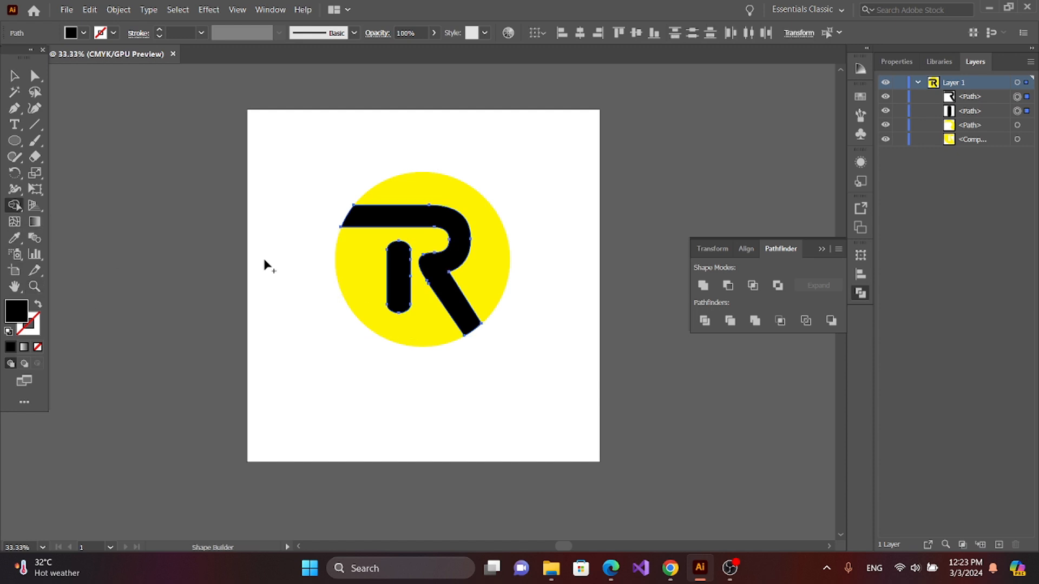
left_click(73, 33)
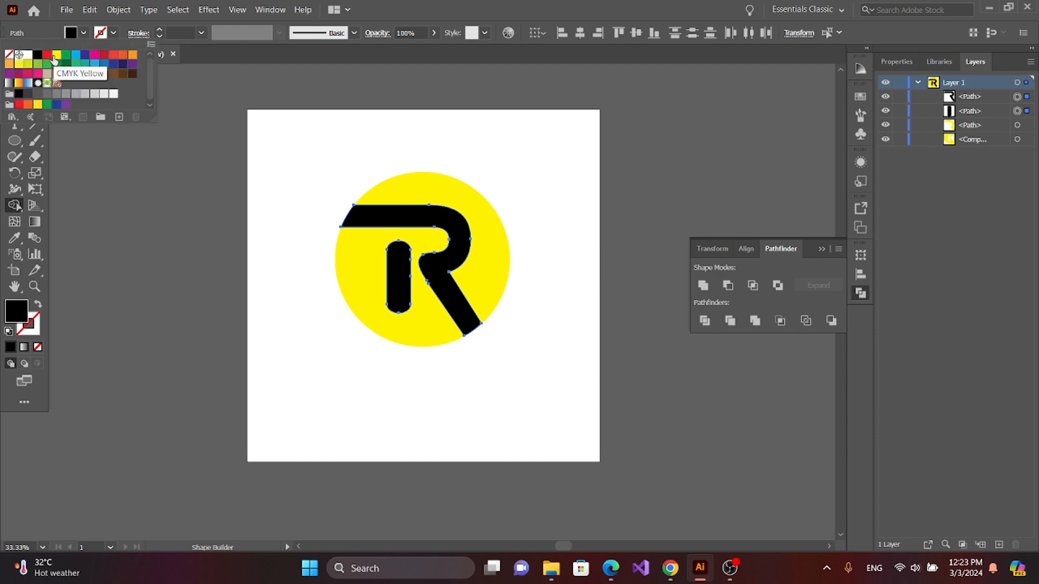
left_click(77, 56)
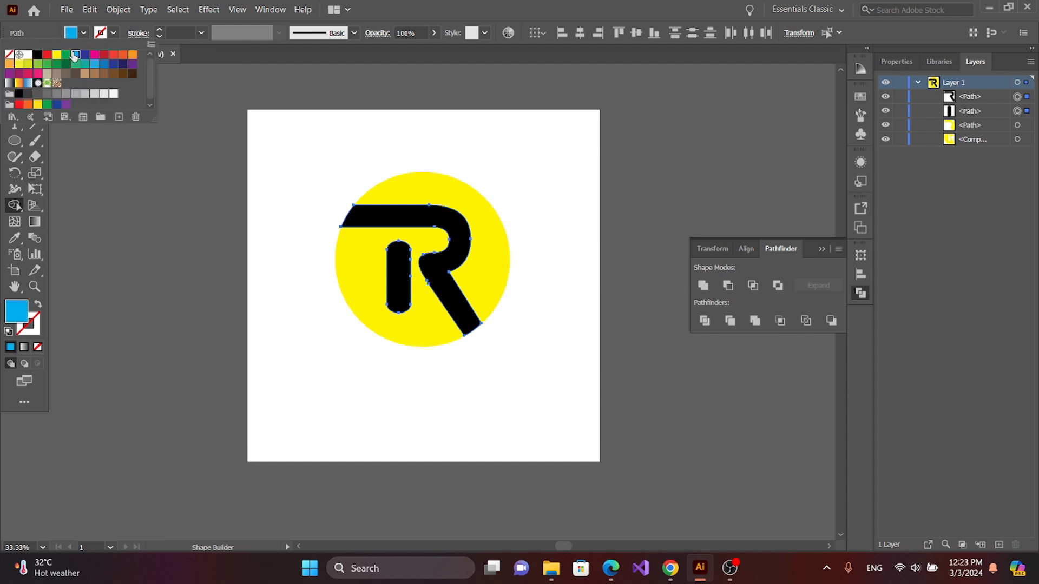
left_click(125, 187)
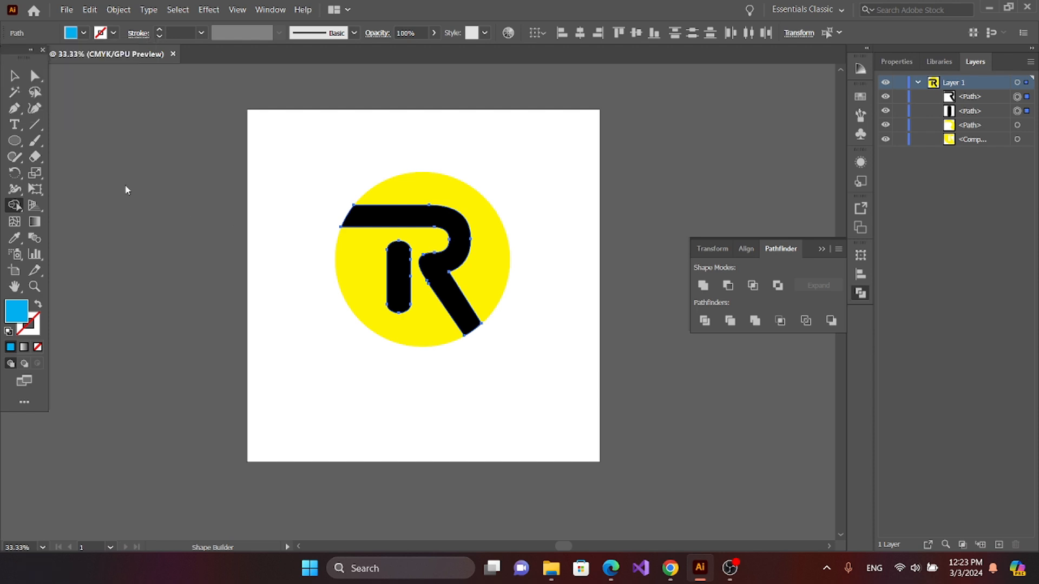
Step: Fill the R's bar-and-leg shape and its short stem with the cyan swatch, one shape at a time
left_click(15, 76)
left_click(279, 223)
left_click(399, 223)
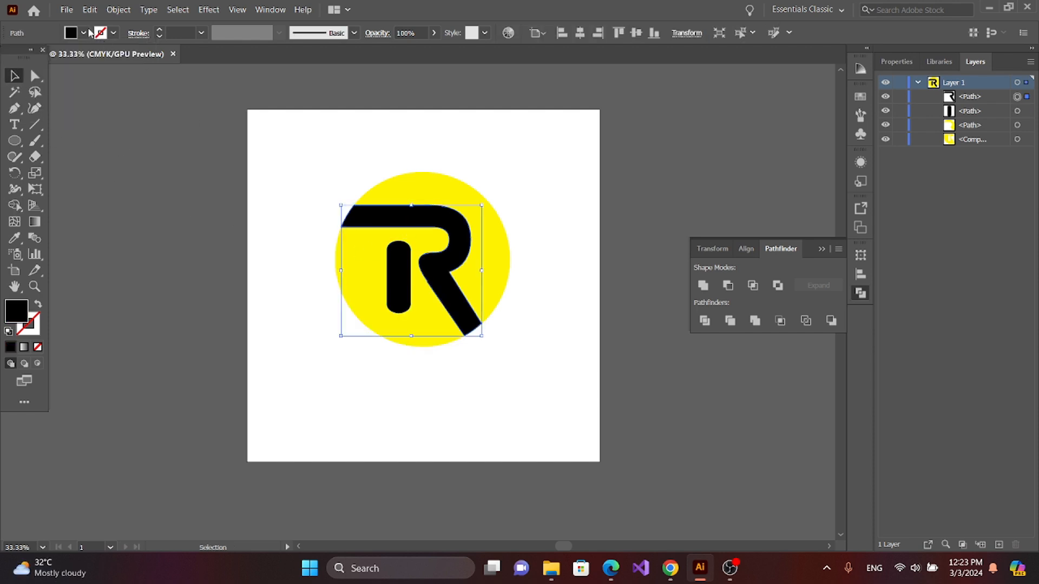
left_click(71, 33)
left_click(74, 56)
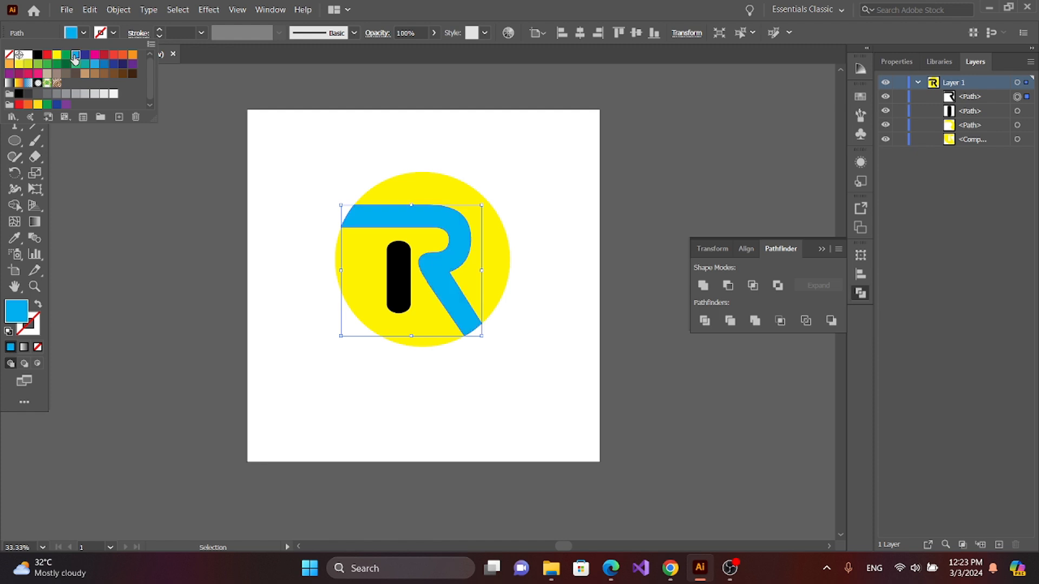
left_click(400, 279)
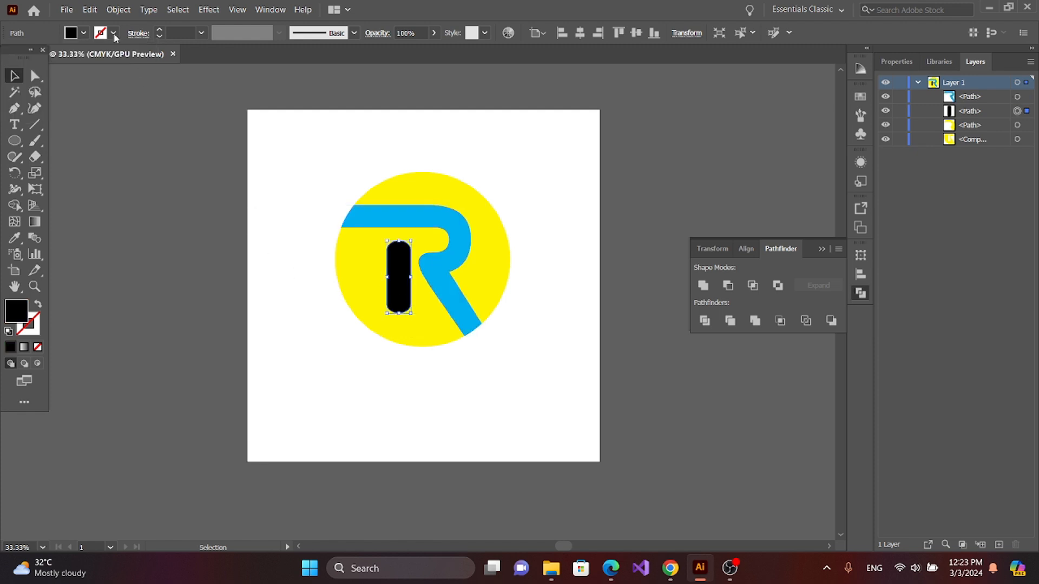
left_click(71, 33)
left_click(74, 57)
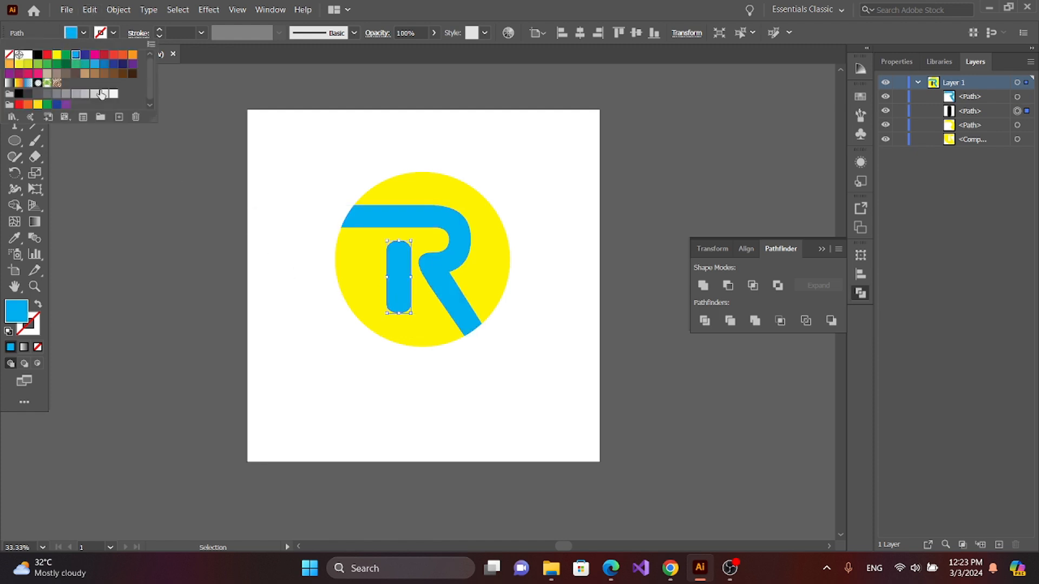
left_click(277, 318)
left_click(276, 313)
Step: Recolor the lower yellow circle piece around the stem with red f90000
left_click(374, 324)
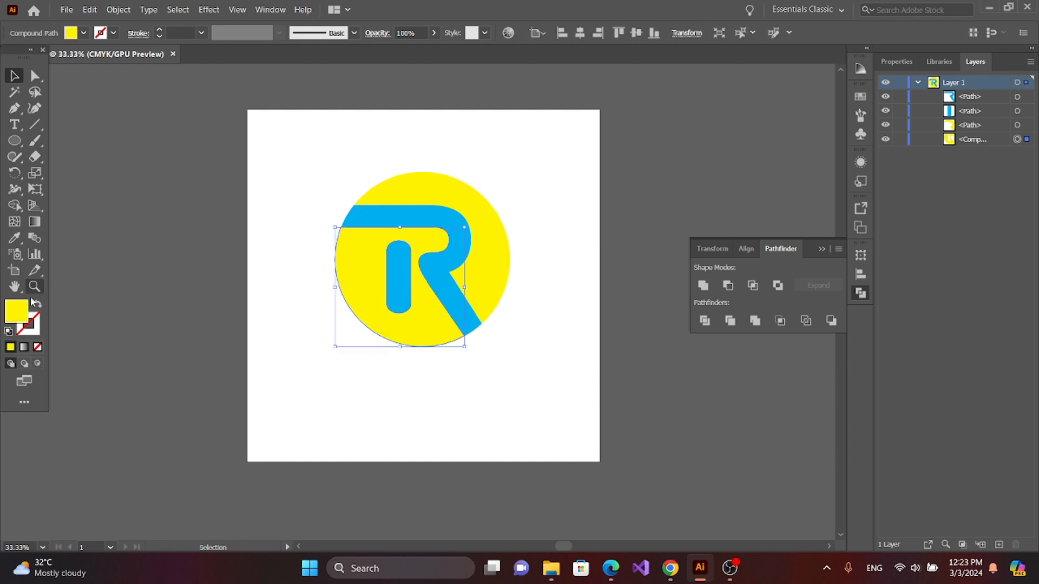
double_click(16, 313)
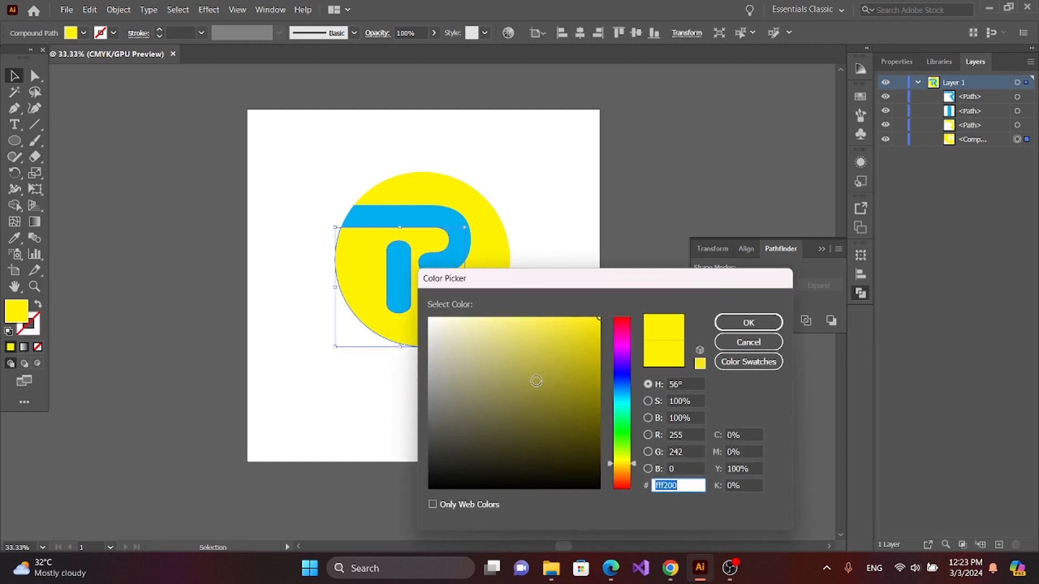
left_click_drag(624, 349, 623, 319)
left_click(598, 320)
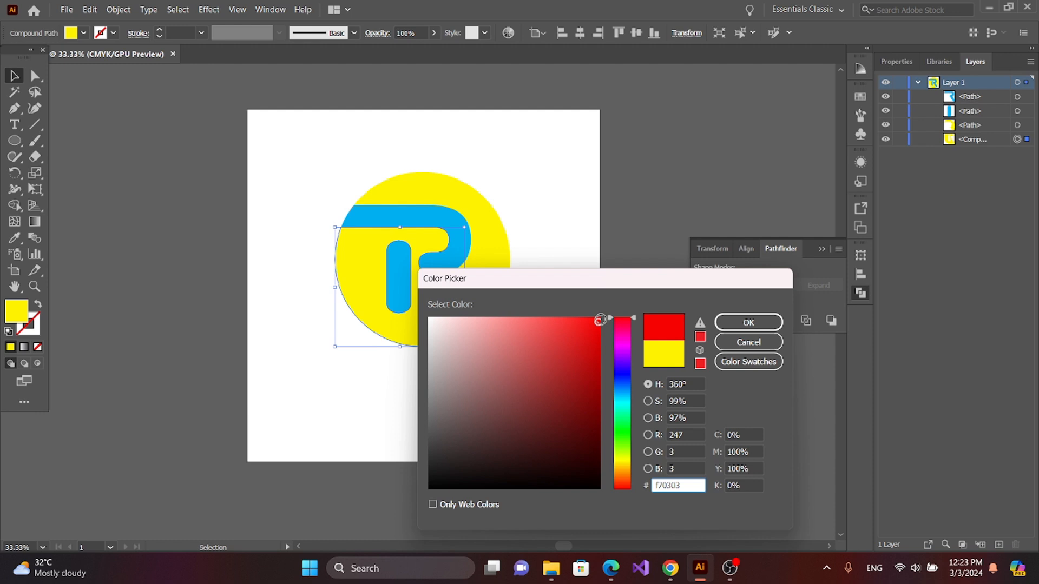
left_click(748, 322)
left_click(491, 315)
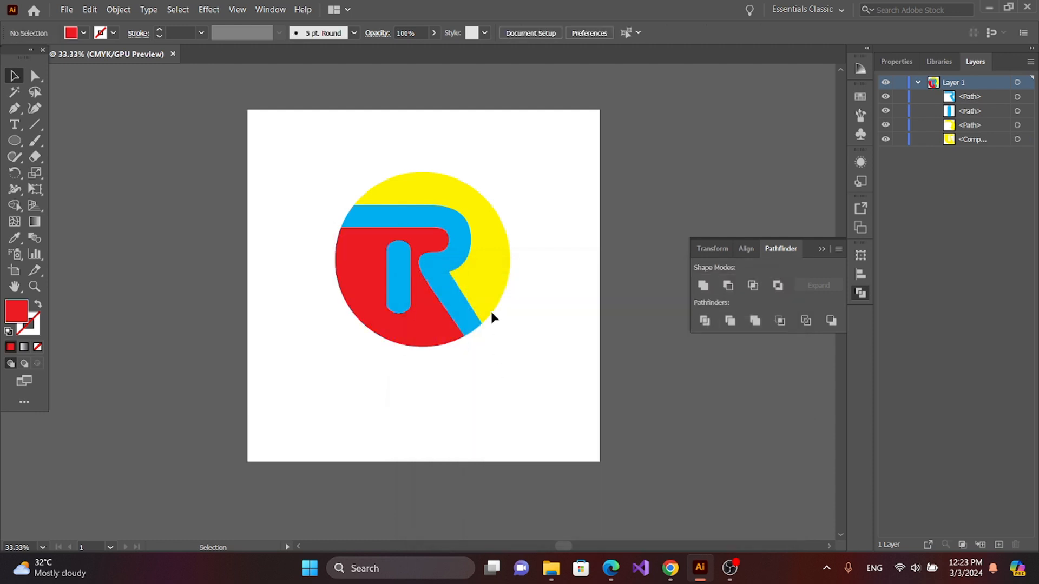
Step: Change the fill of the R's bar-and-leg shape to white ffffff and collapse the Pathfinder options
left_click(433, 272)
double_click(14, 313)
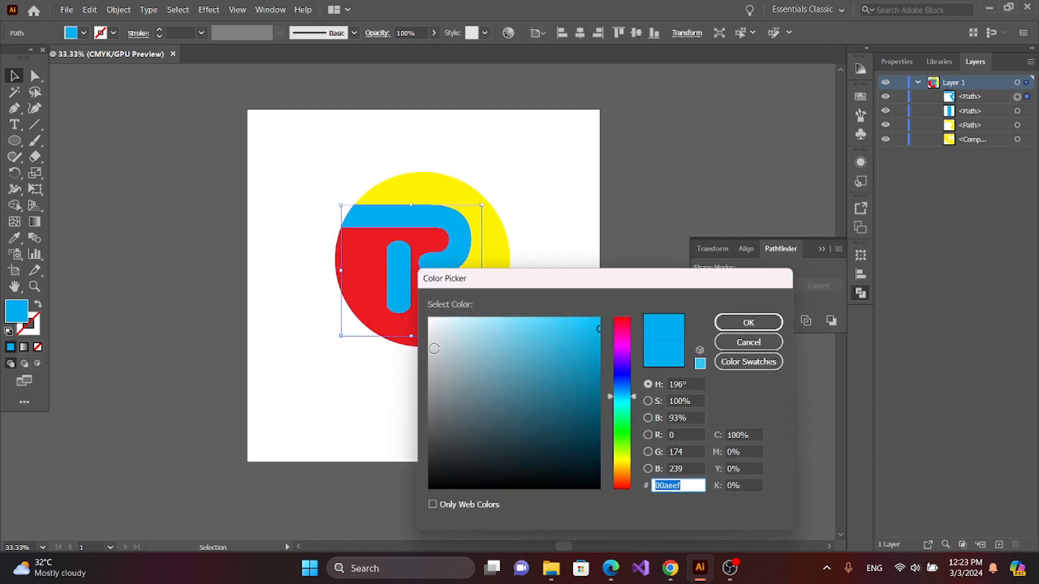
type("ffffff")
key("Return")
left_click(514, 368)
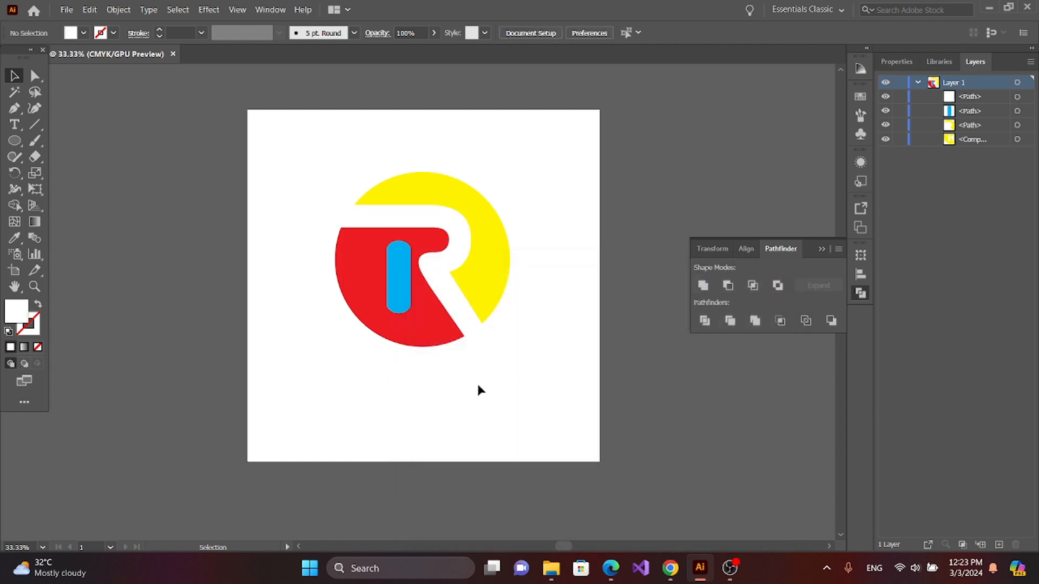
left_click(822, 250)
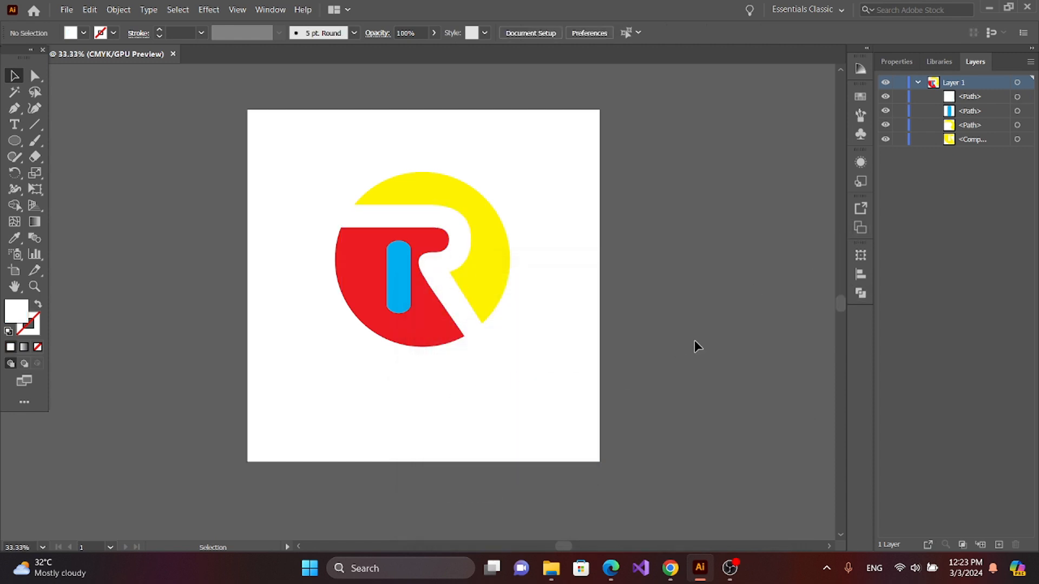
Step: Give the R's short stem the same white fill as the bar-and-leg shape using the Eyedropper
left_click(392, 269)
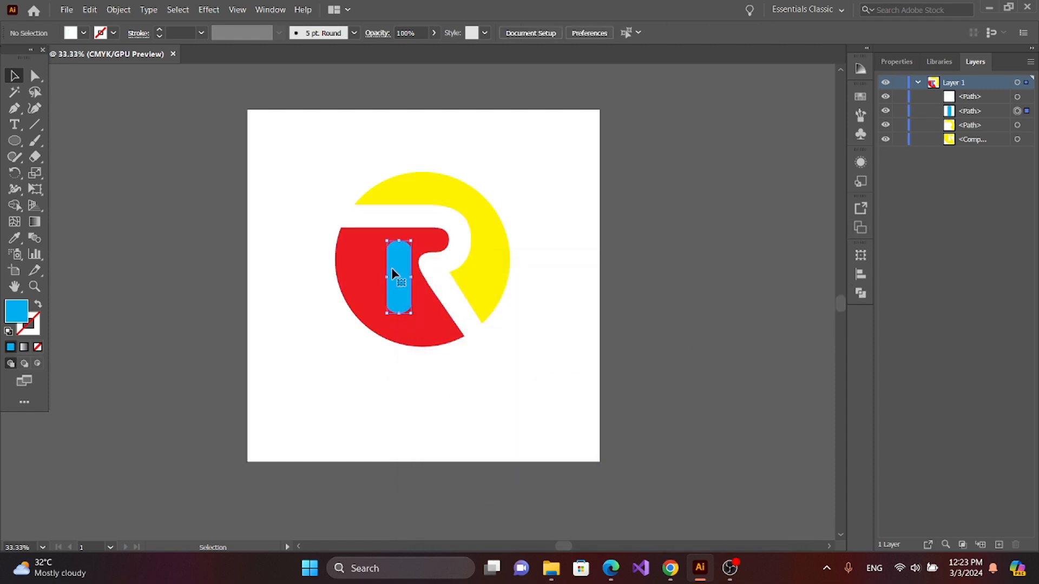
left_click(15, 237)
left_click(464, 230)
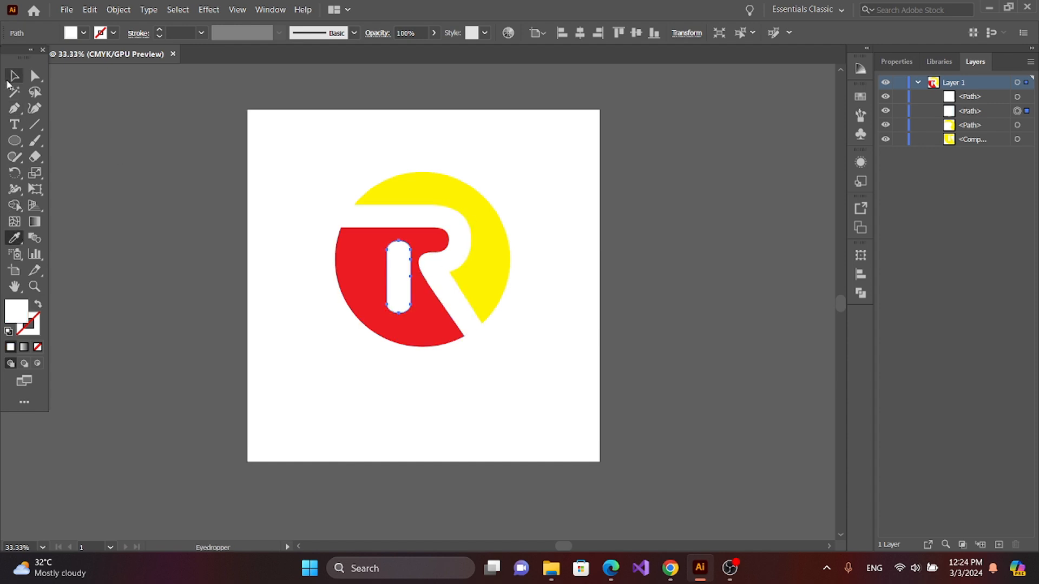
left_click(15, 76)
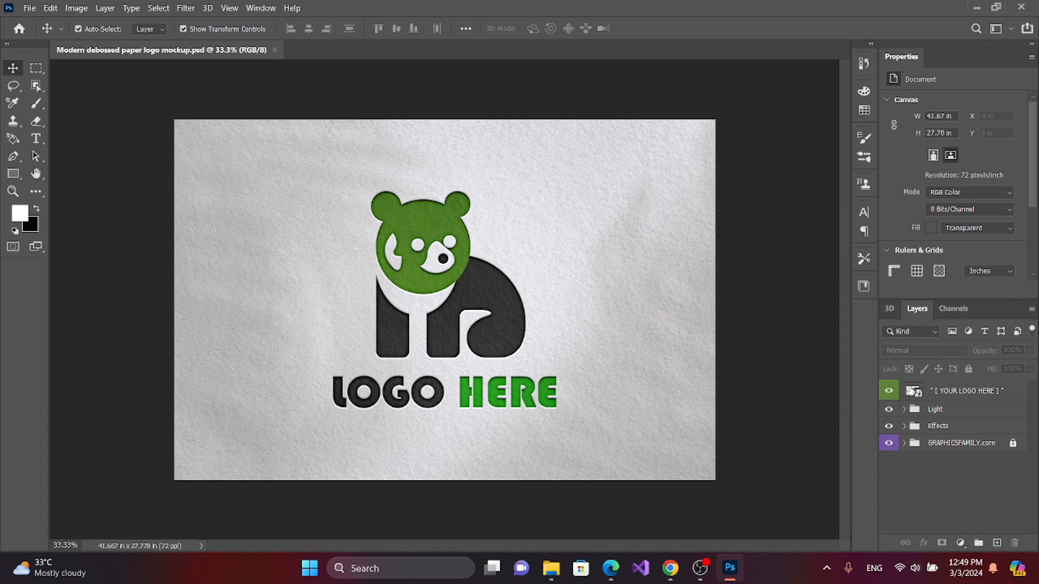
Step: In the Photoshop mockup, open the "[ YOUR LOGO HERE ]" smart object, hide the GraphicsFamily artwork, and place Artboard 1 embedded
double_click(913, 391)
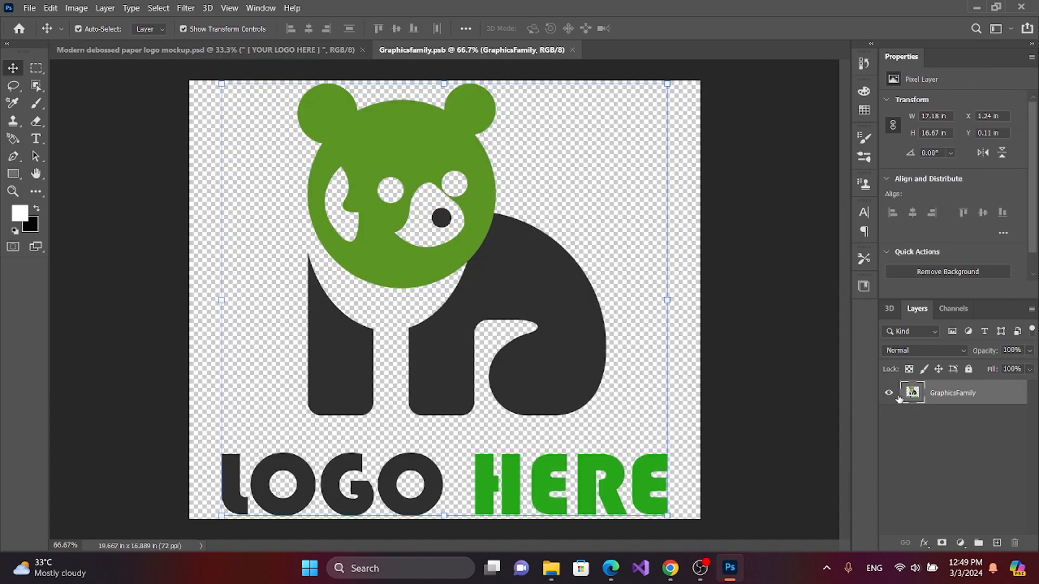
left_click(889, 394)
left_click(30, 7)
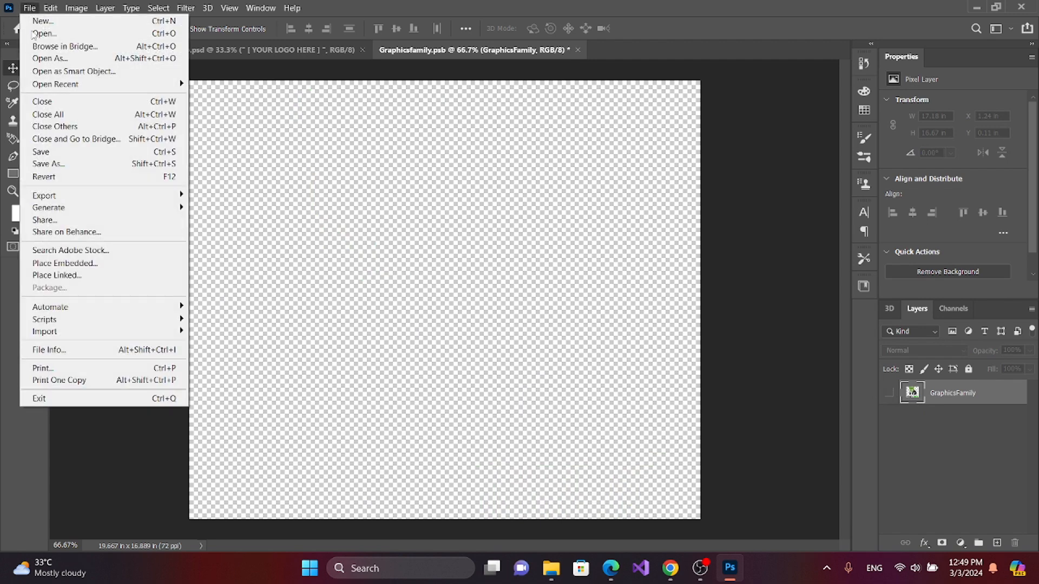
left_click(45, 264)
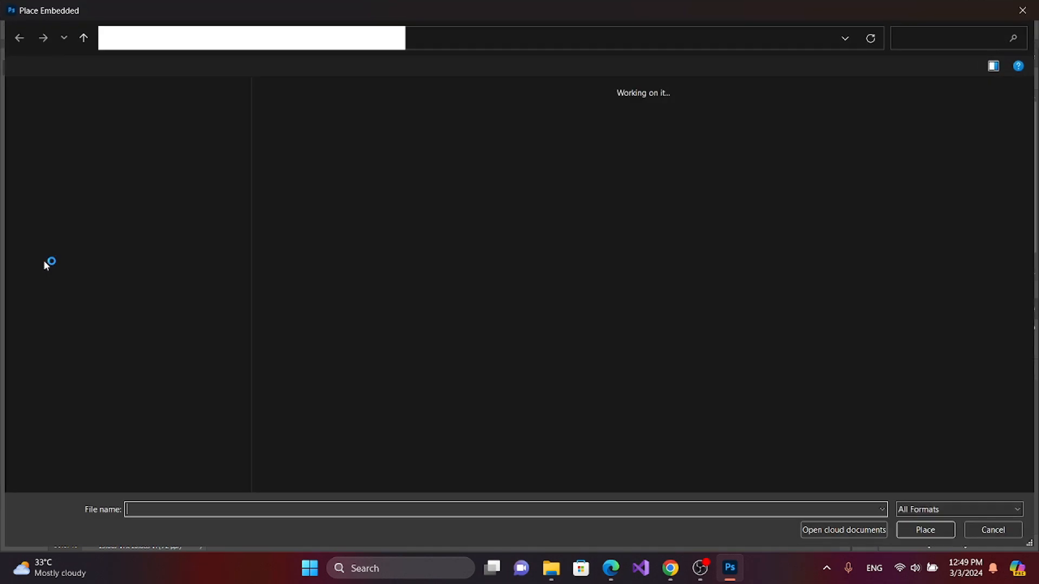
left_click(532, 122)
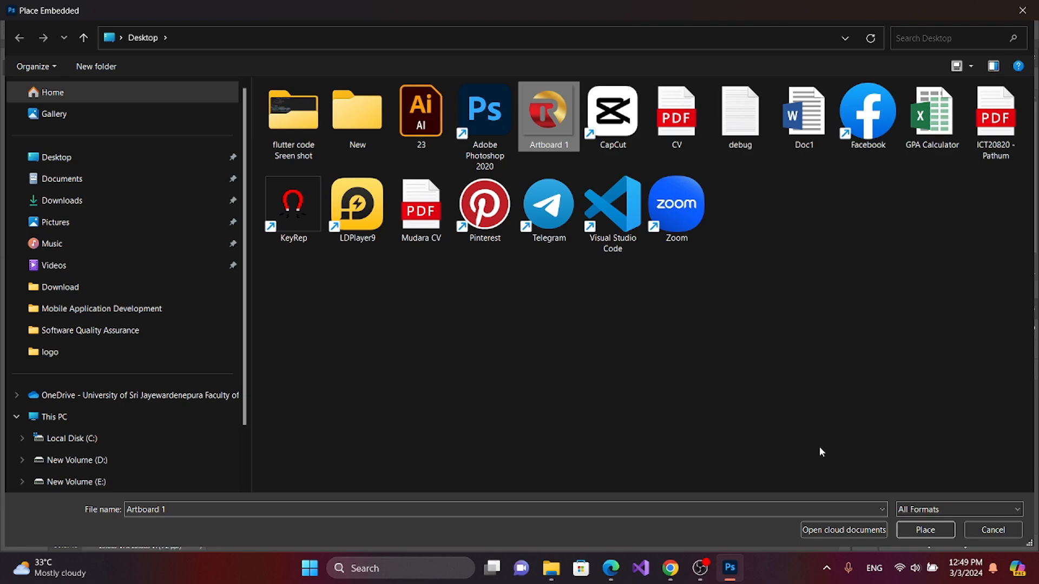
left_click(909, 525)
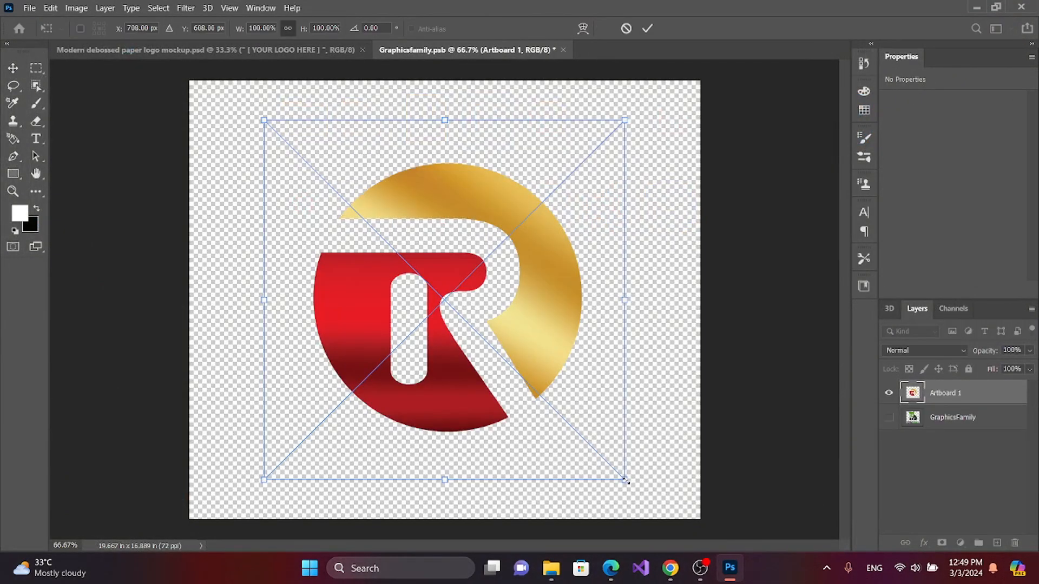
Step: Enlarge the placed R logo to 118.75% and close the smart object, saving its changes
left_click_drag(626, 481, 658, 513)
left_click(647, 28)
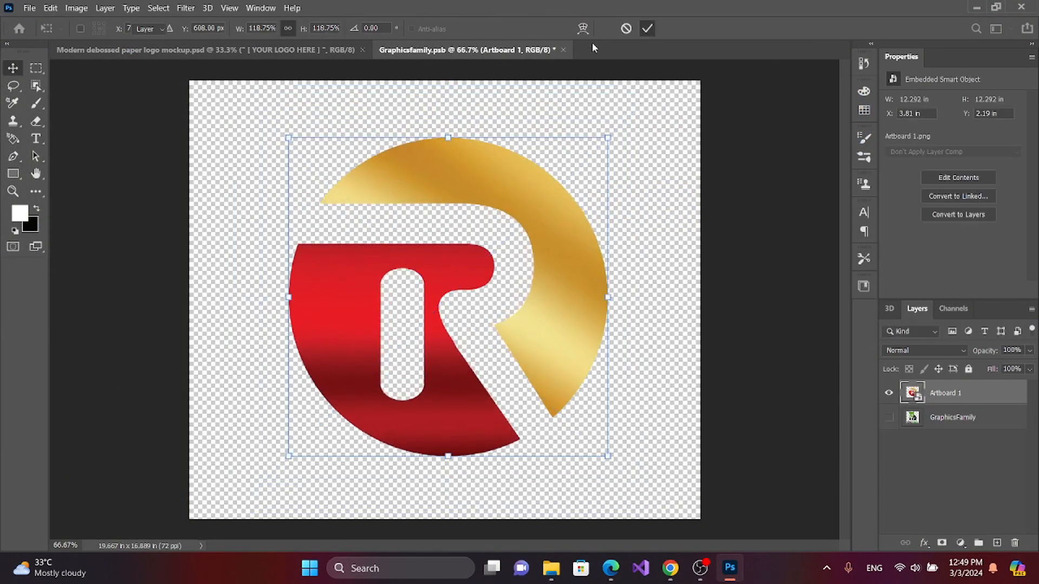
left_click(562, 50)
left_click(492, 222)
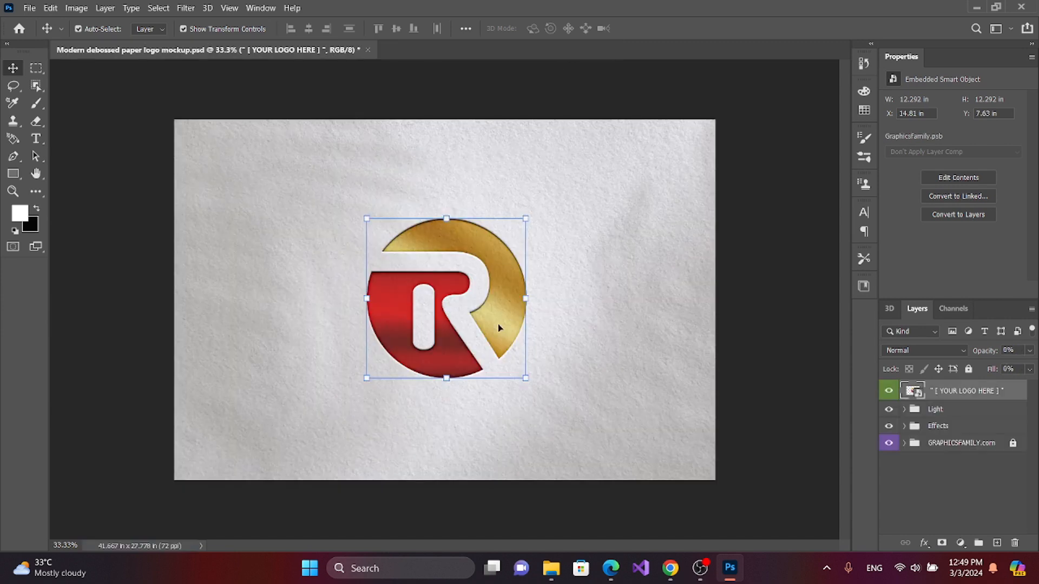
Step: Scale the logo on the paper mockup together with its Effects copies to 147% and deselect the layers
left_click_drag(525, 379, 563, 417)
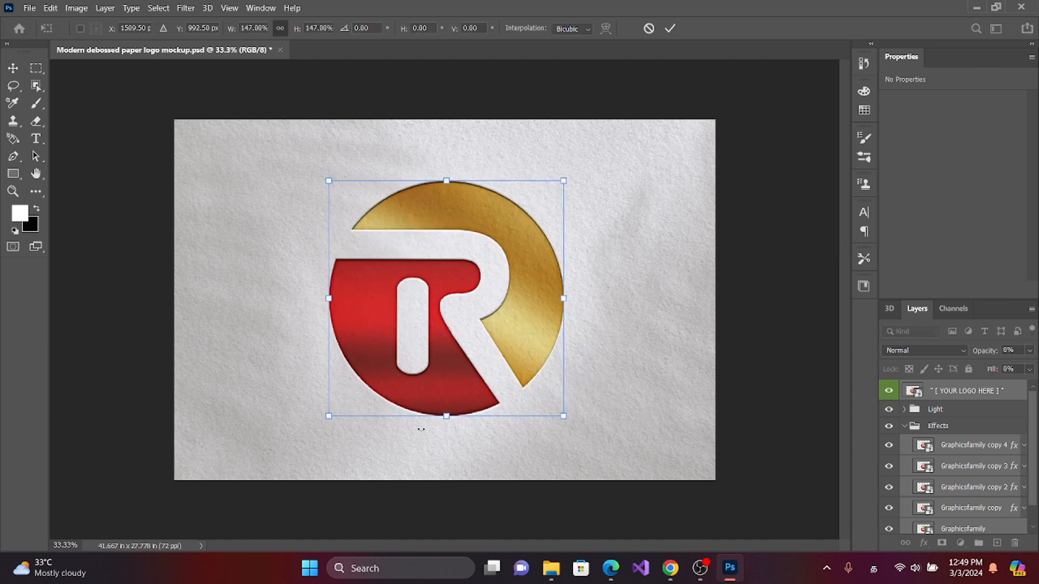
left_click(13, 67)
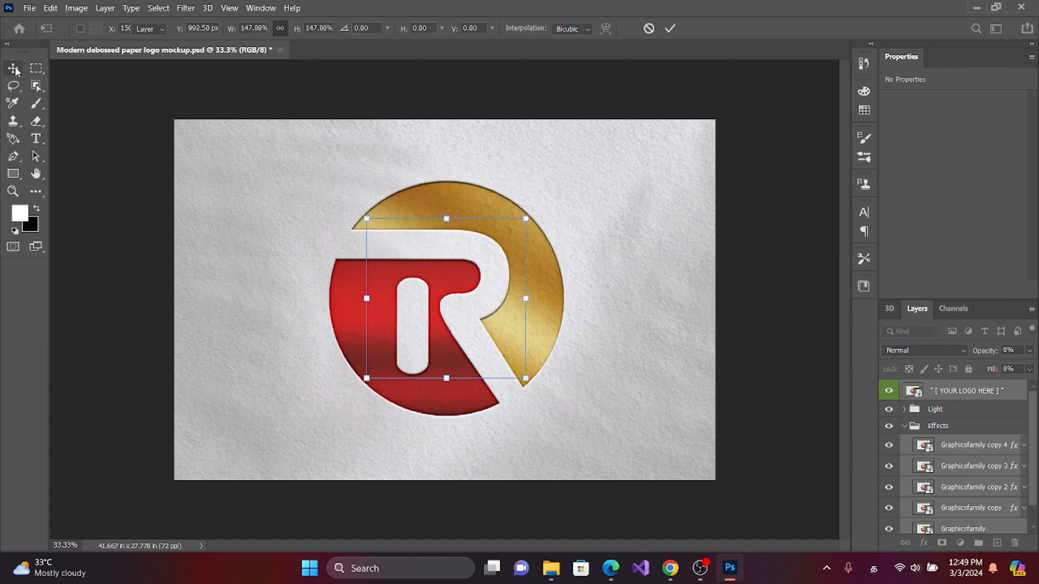
left_click(114, 139)
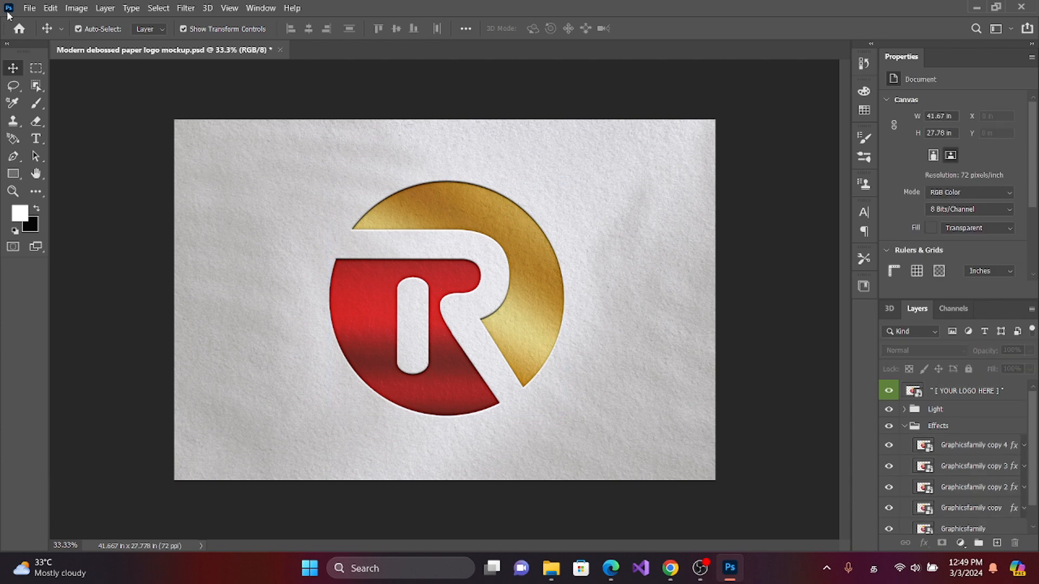
left_click(27, 10)
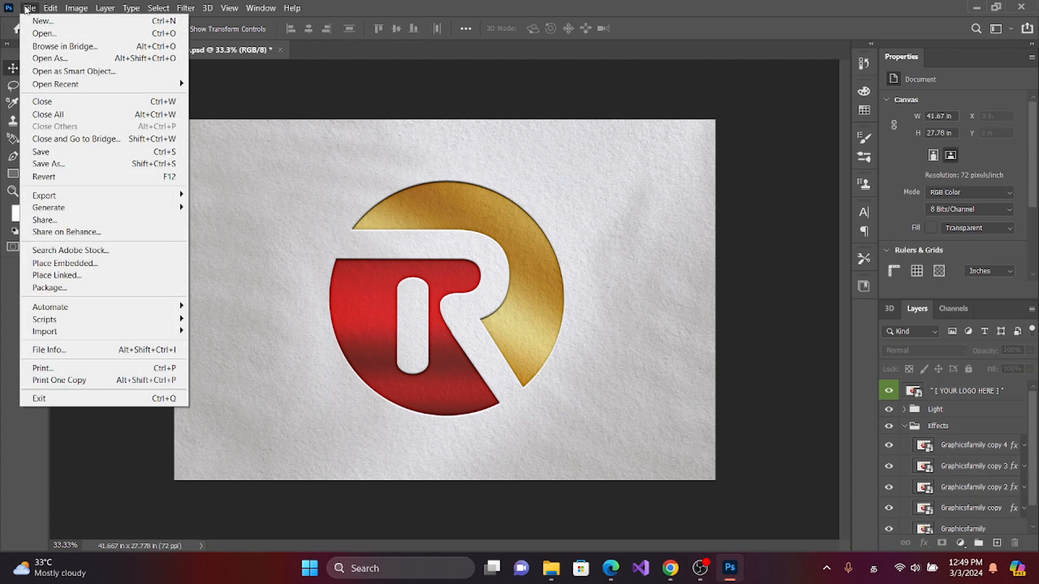
mouse_move(75, 202)
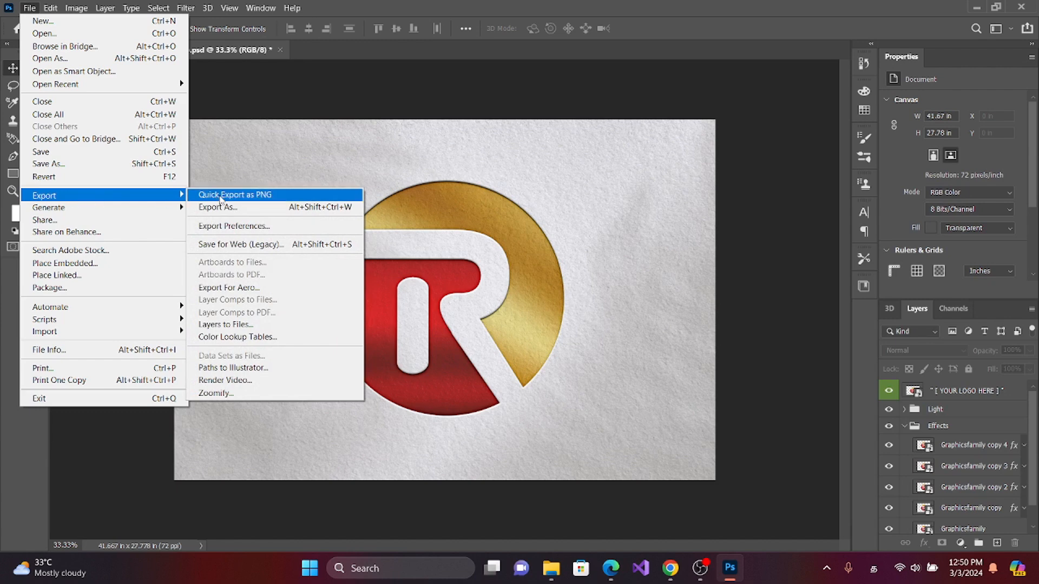
left_click(380, 95)
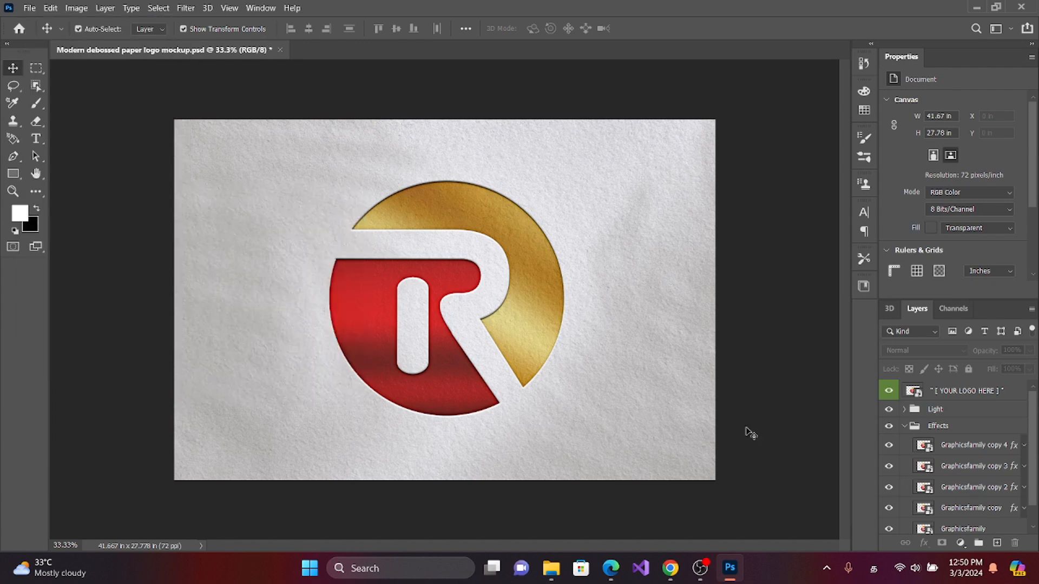